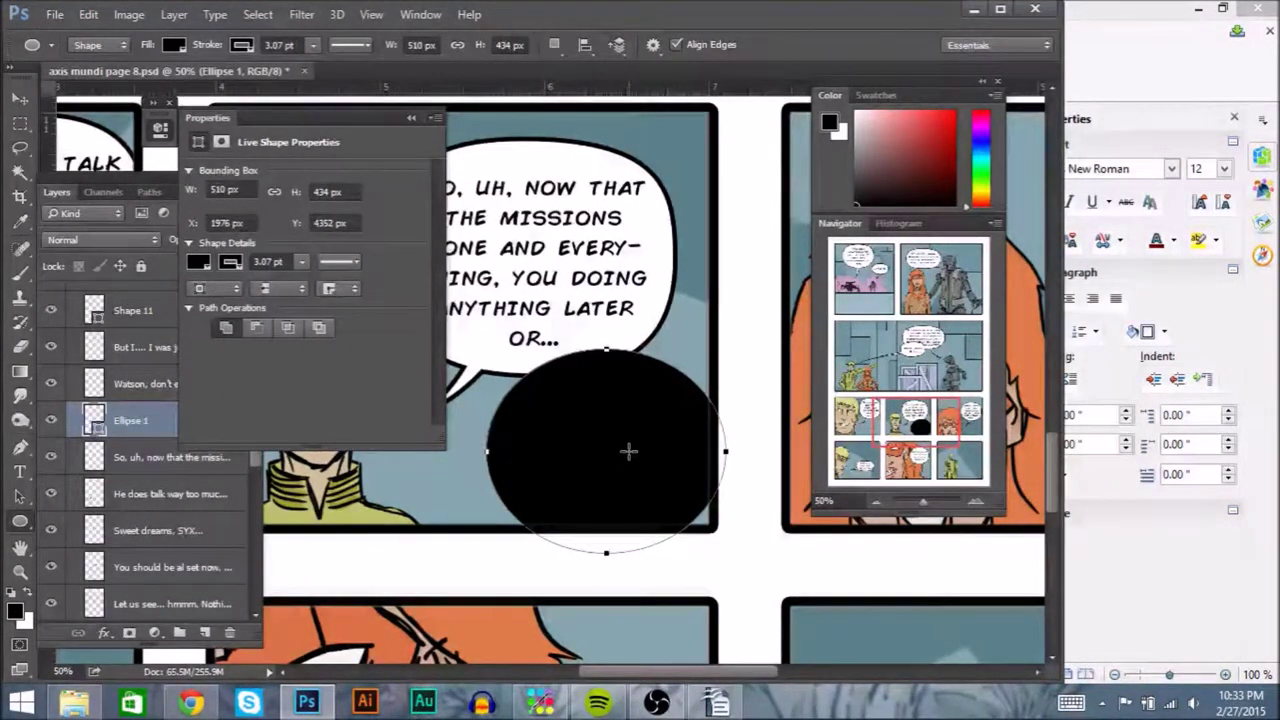
# Step: Undo the black ellipse and set the shape fill to white
pyautogui.hotkey('ctrl', 'z')
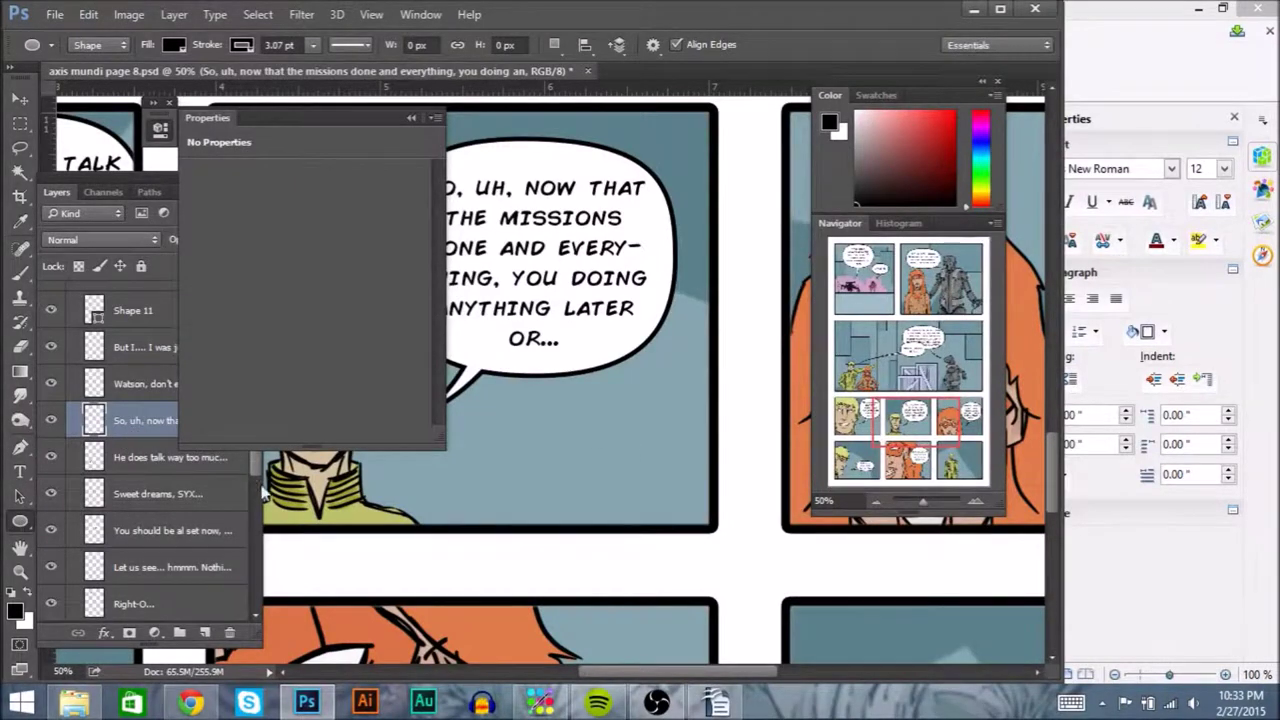
pyautogui.click(174, 45)
pyautogui.click(153, 159)
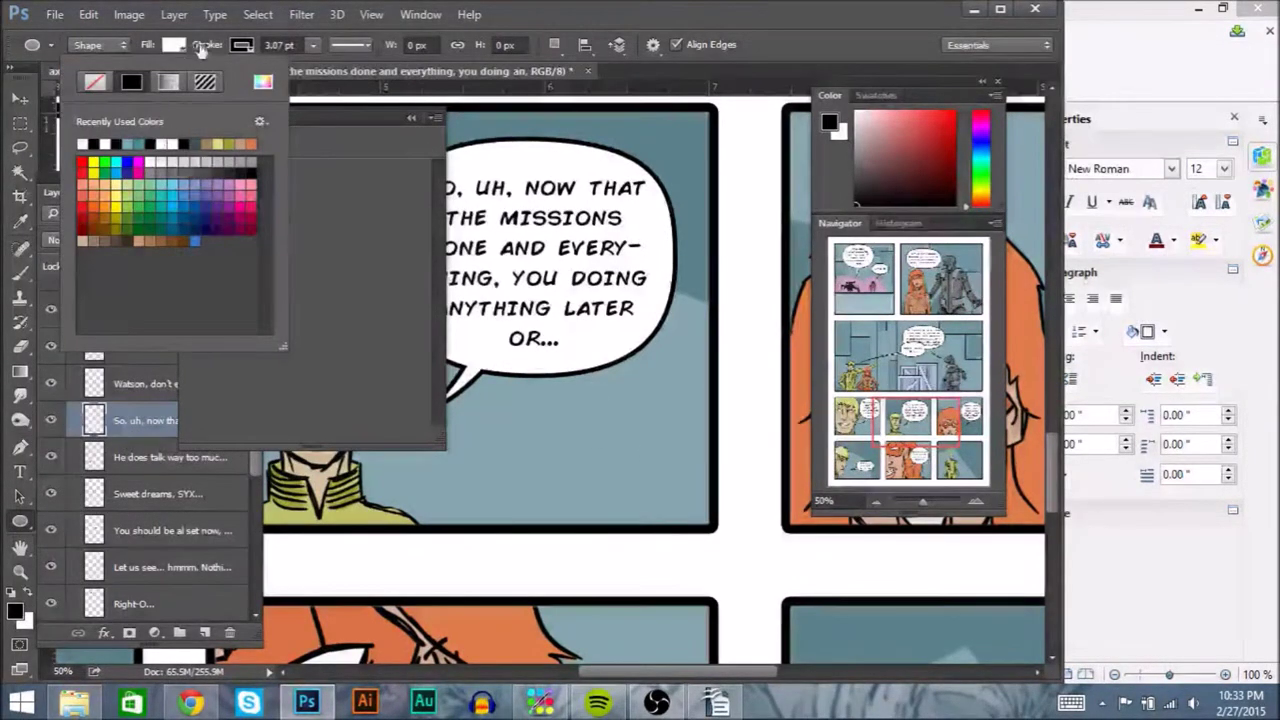
pyautogui.click(174, 45)
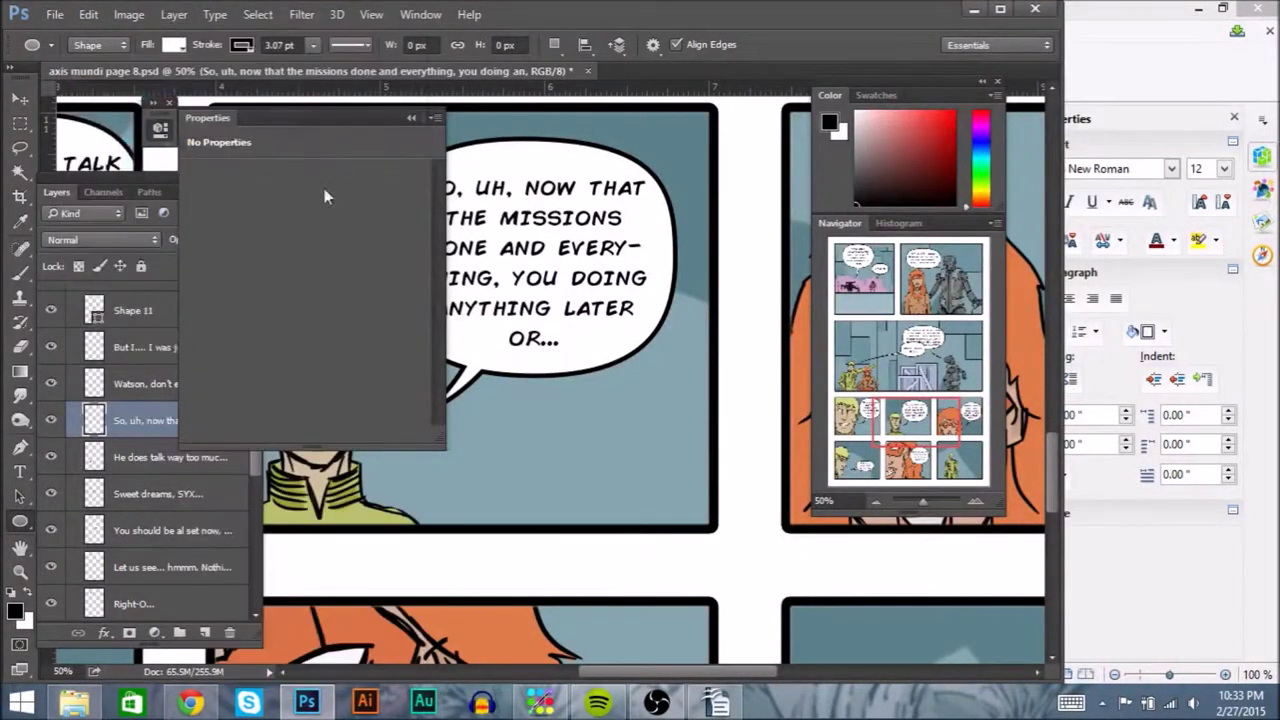
# Step: Try a white ellipse below the speech bubble, undo it, and set the shape stroke width to 2 pt
pyautogui.moveTo(488, 350); pyautogui.dragTo(736, 578)
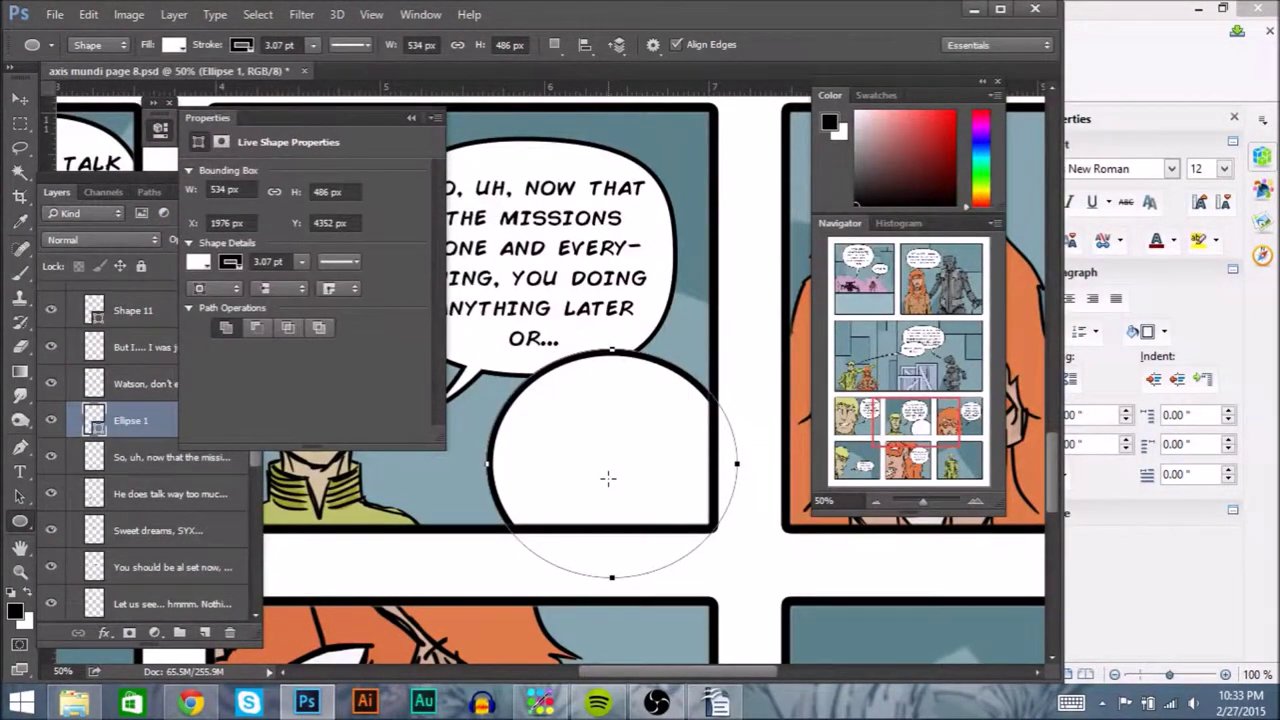
pyautogui.hotkey('ctrl', 'z')
pyautogui.click(297, 45)
pyautogui.write('2')
pyautogui.press('Return')
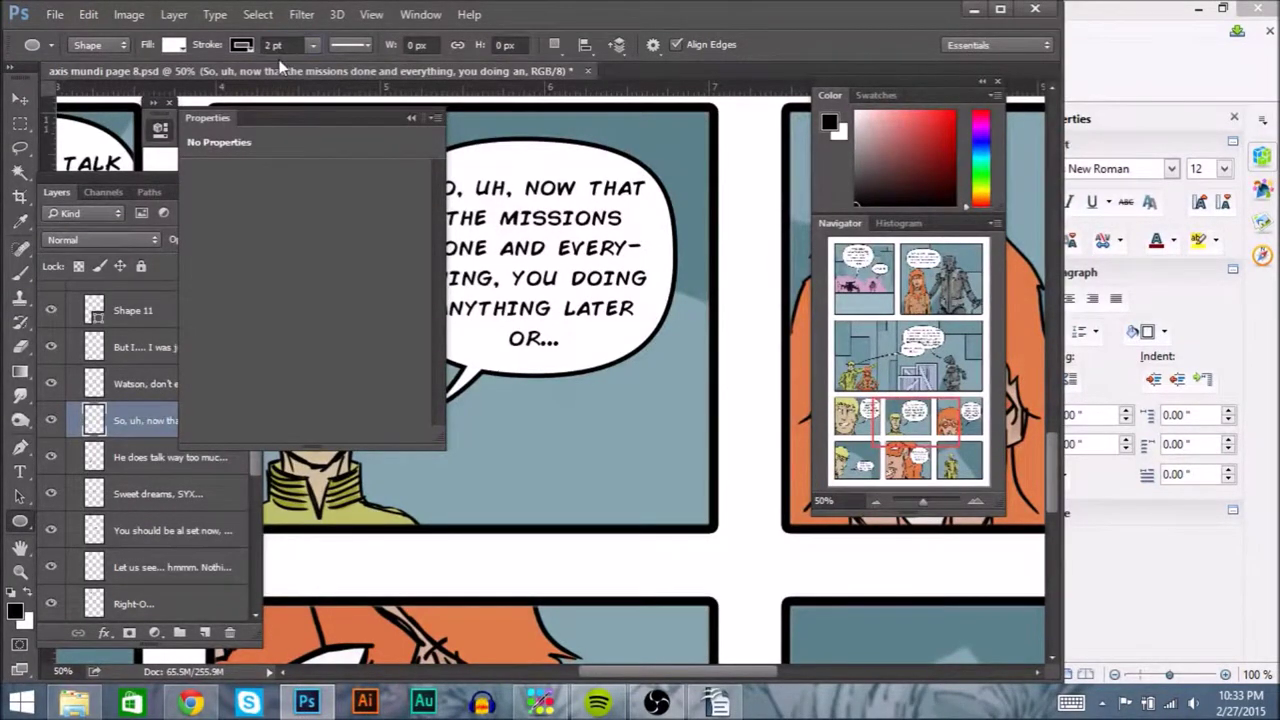
pyautogui.click(433, 120)
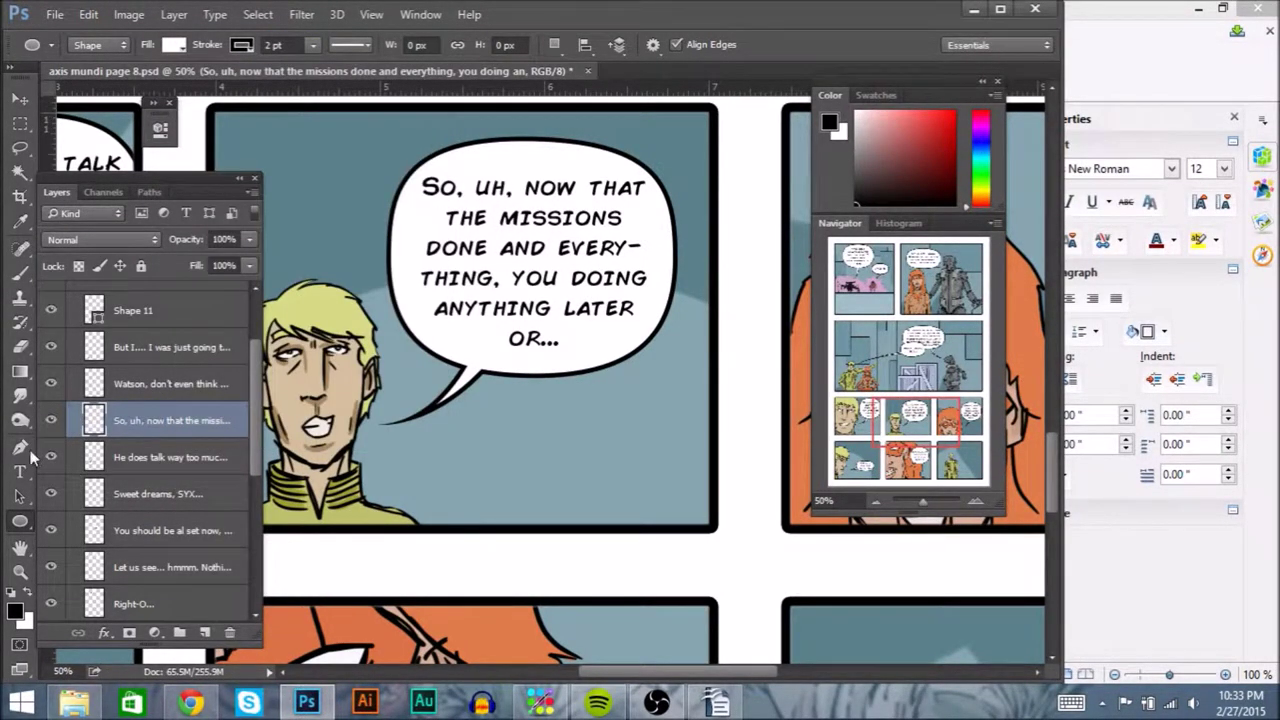
# Step: Build a white ellipse balloon about 550 × 484 px with broadened top and bottom curves, overlapping the lower edge of the existing speech bubble
pyautogui.moveTo(492, 366); pyautogui.dragTo(751, 593)
pyautogui.rightClick(20, 445)
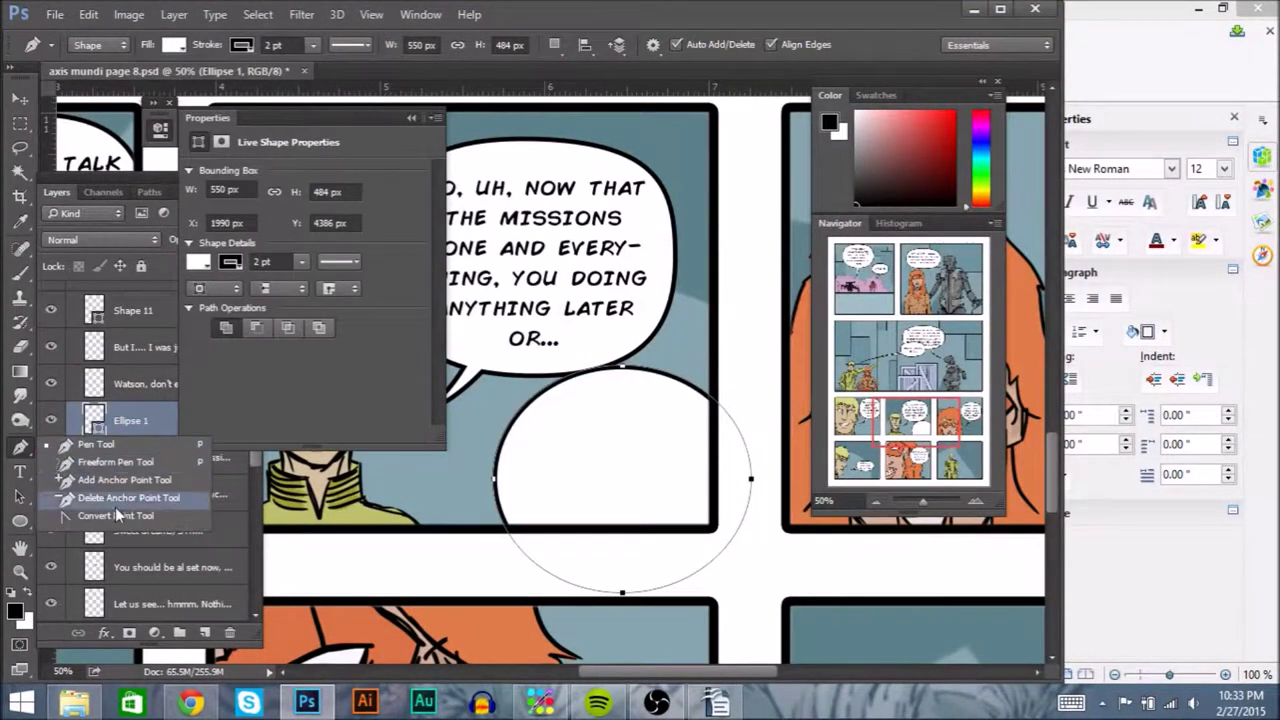
pyautogui.click(100, 525)
pyautogui.moveTo(622, 366); pyautogui.dragTo(740, 366)
pyautogui.moveTo(622, 592); pyautogui.dragTo(529, 597)
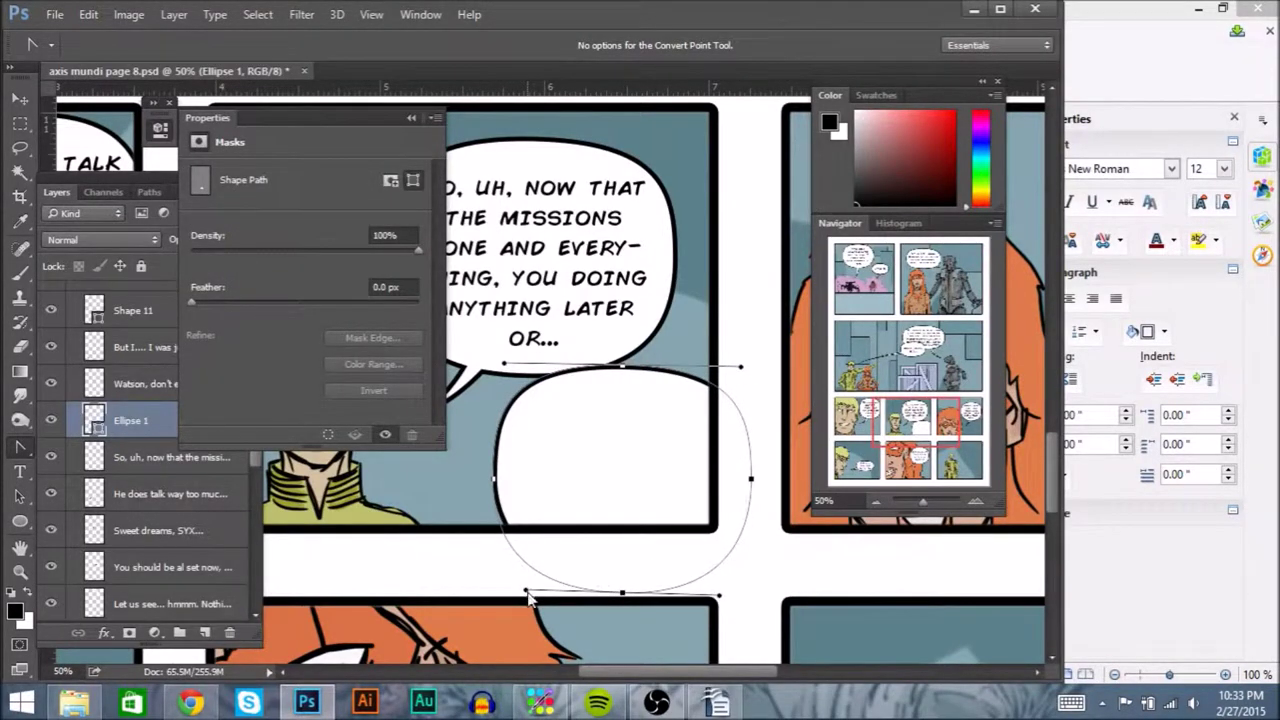
pyautogui.press('v')
pyautogui.moveTo(657, 501); pyautogui.dragTo(650, 441)
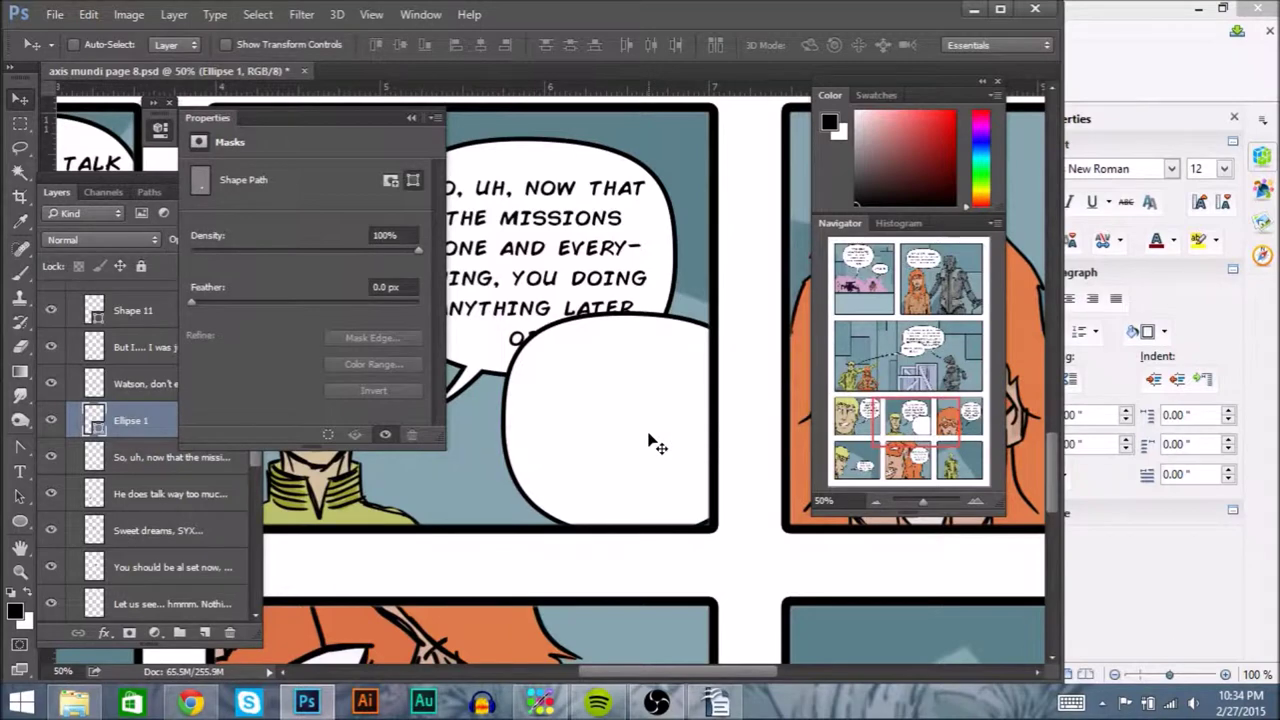
# Step: Draw a curved, pointed tail with the Pen tool from the balloon's upper edge toward the red-haired character's panel
pyautogui.moveTo(20, 447); pyautogui.dragTo(100, 447)
pyautogui.click(645, 330)
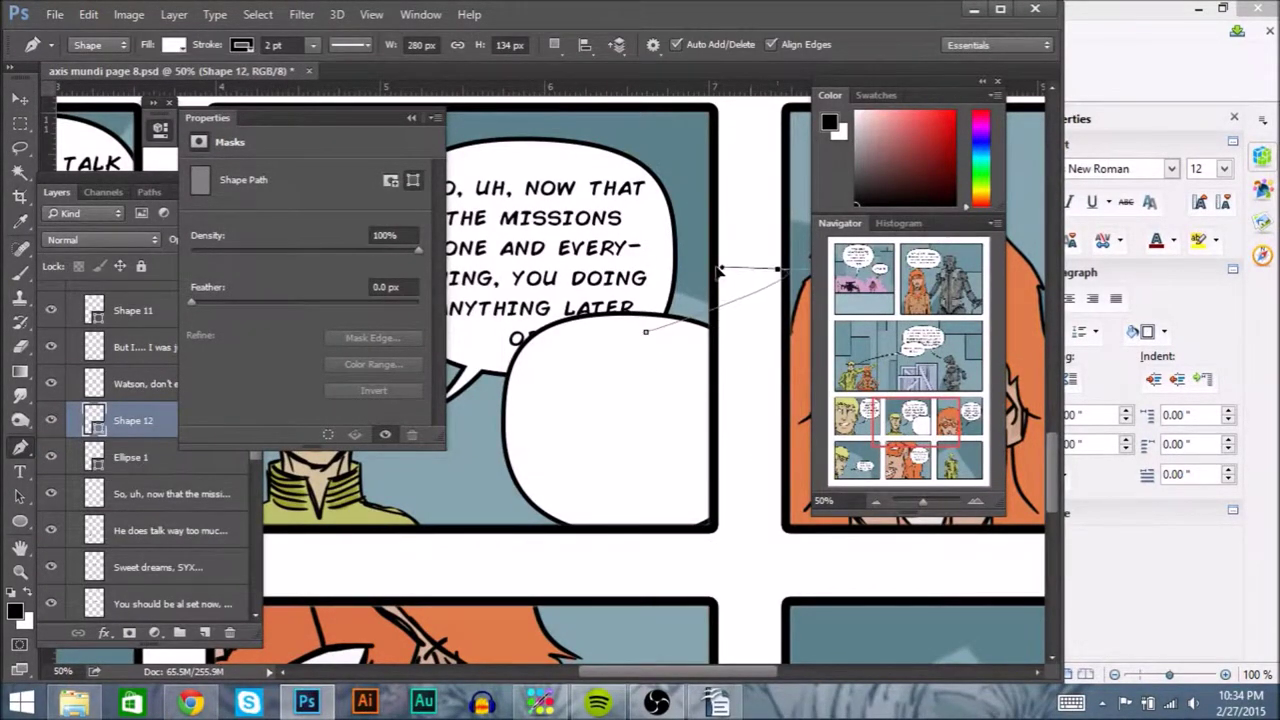
pyautogui.moveTo(778, 268); pyautogui.dragTo(820, 302)
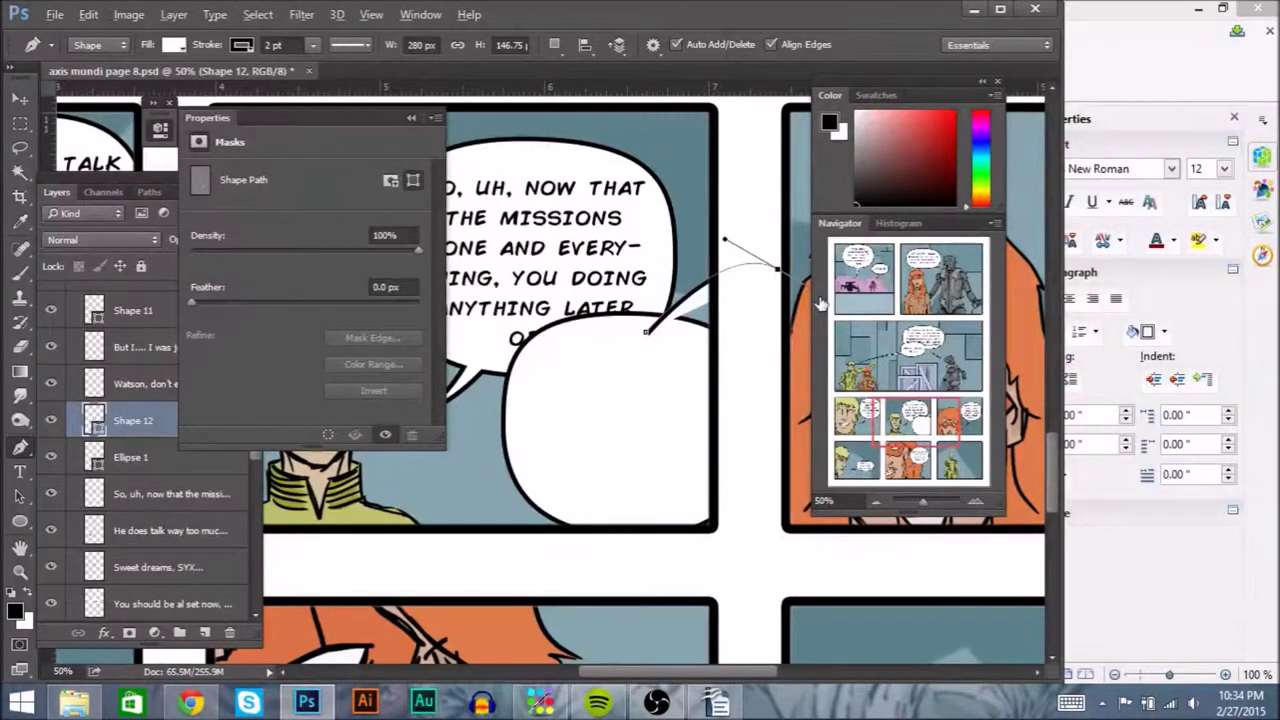
pyautogui.moveTo(679, 343); pyautogui.dragTo(666, 420)
pyautogui.click(646, 333)
# Step: Merge the tail and ellipse layers into a single balloon shape
pyautogui.keyDown('shift'); pyautogui.click(130, 457); pyautogui.keyUp('shift')
pyautogui.rightClick(130, 457)
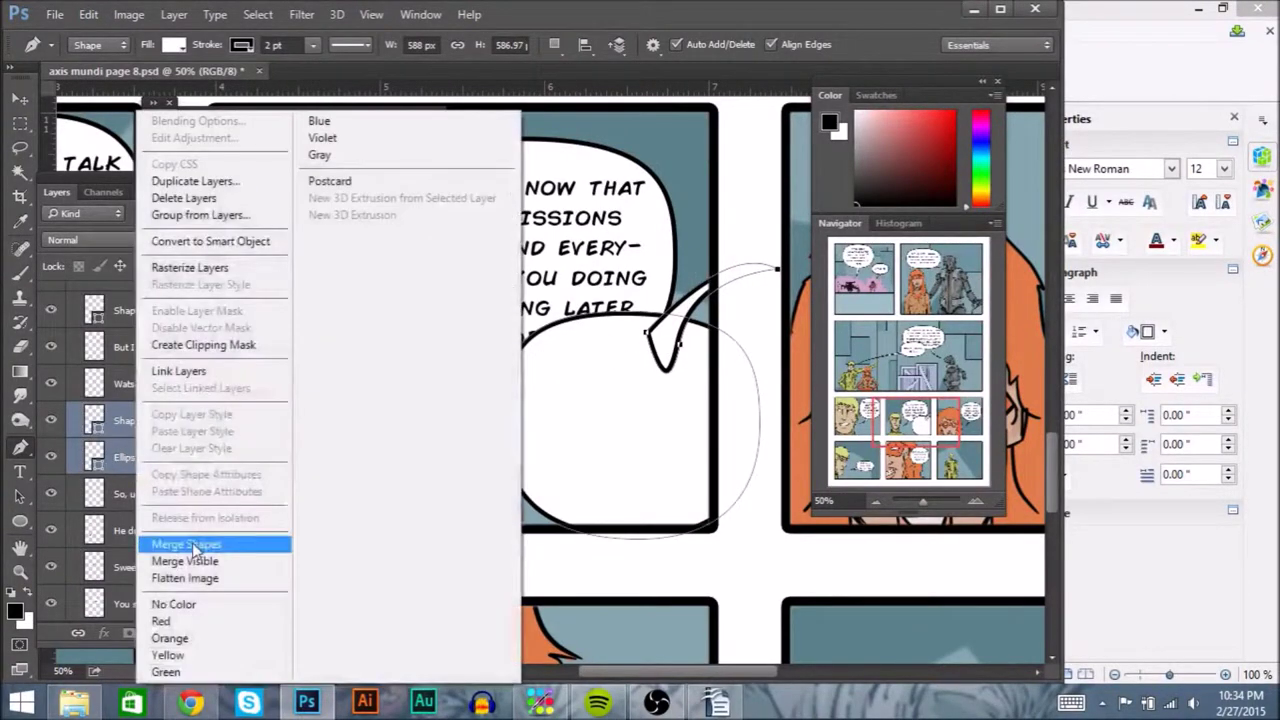
pyautogui.click(255, 536)
pyautogui.click(140, 457)
pyautogui.click(146, 425)
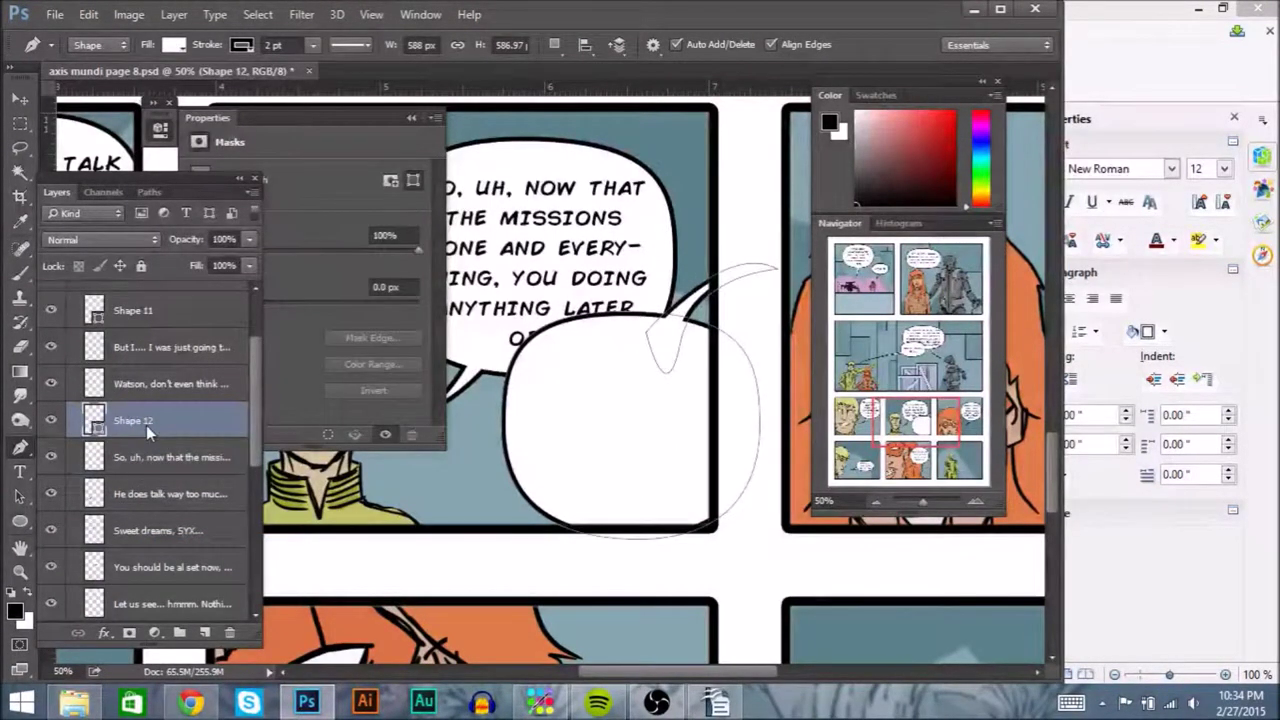
# Step: Add a text box over the new balloon reading "If you're looking for an after-mission pick me up"
pyautogui.press('t')
pyautogui.moveTo(509, 318); pyautogui.dragTo(748, 538)
pyautogui.write("If you're lo")
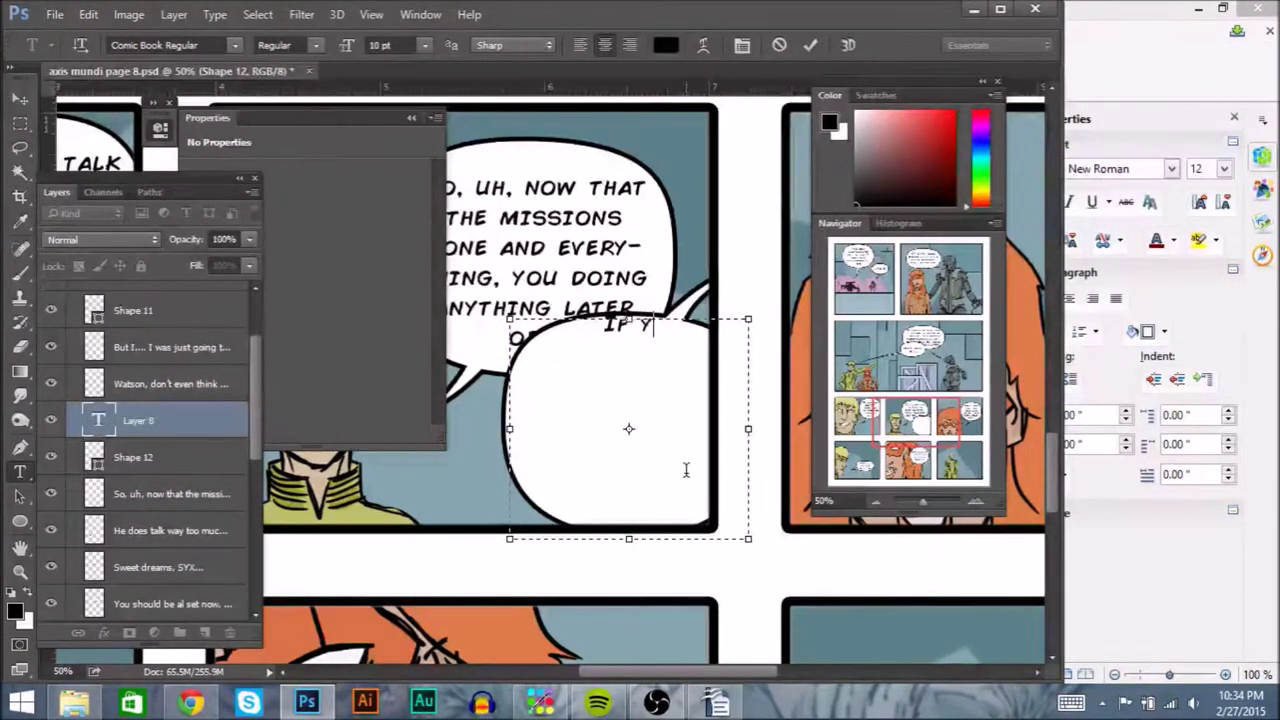
pyautogui.write('oking for an after')
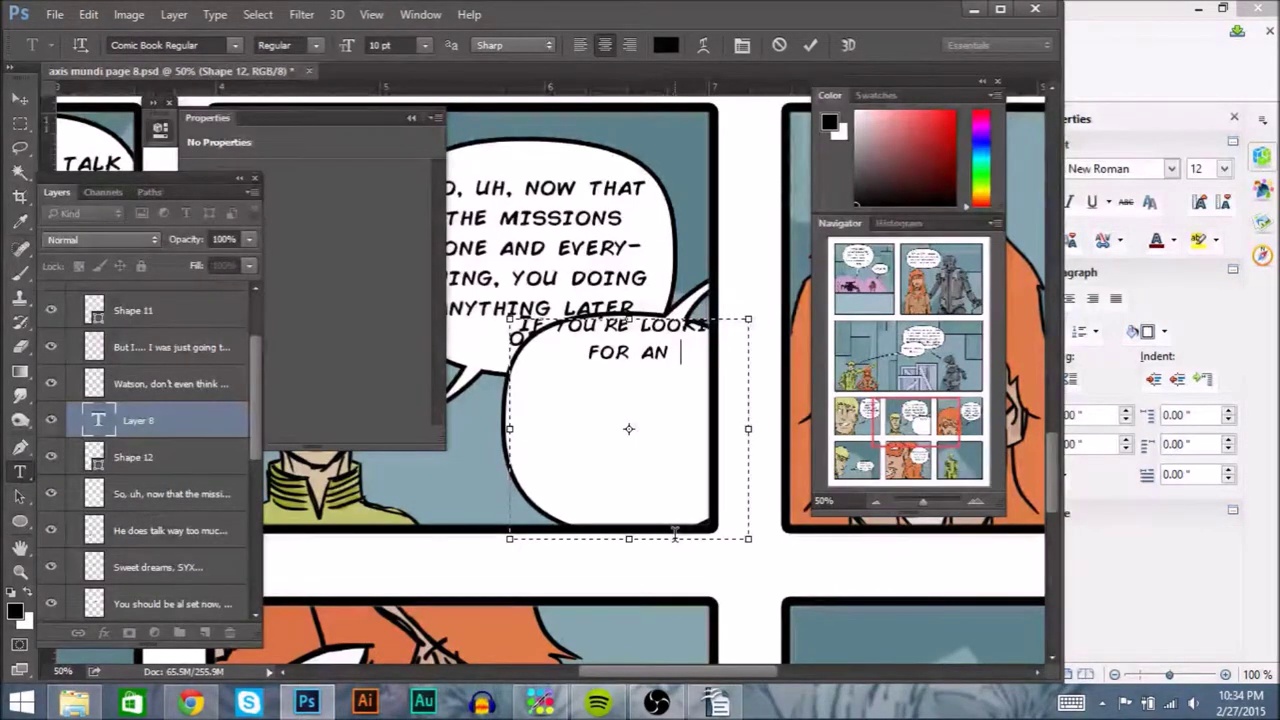
pyautogui.write('-')
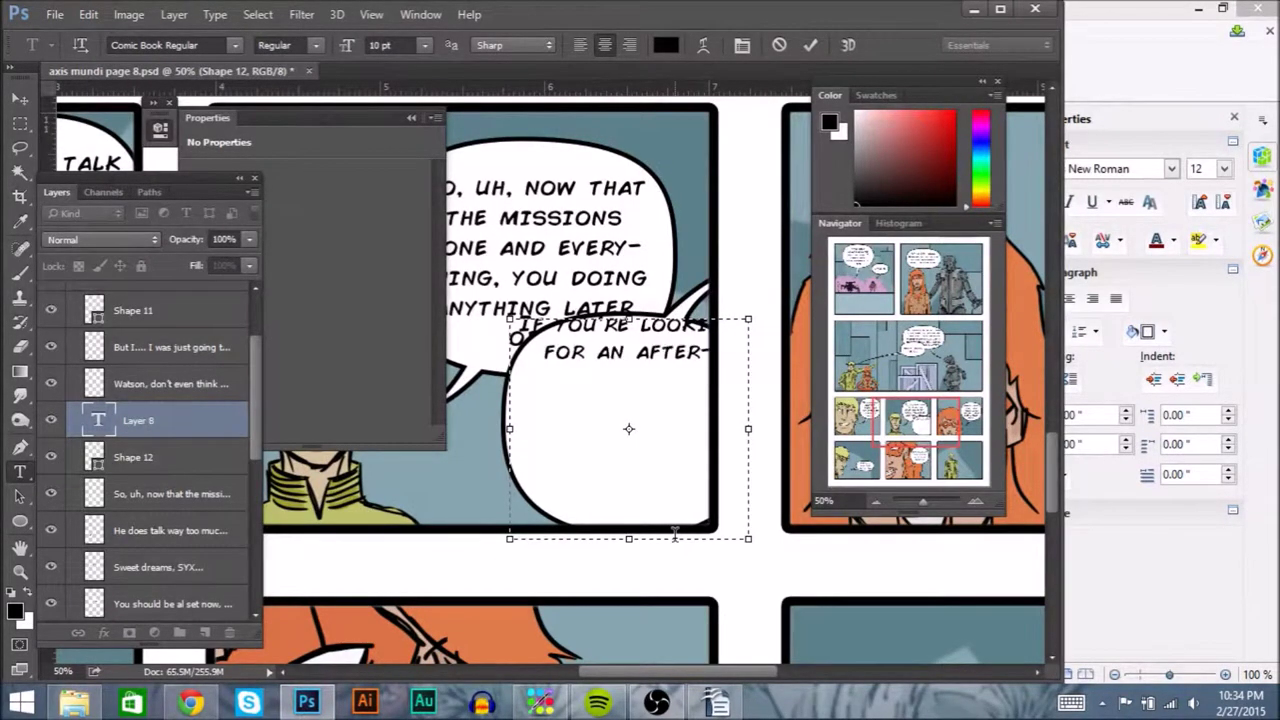
pyautogui.write('mission pick me up')
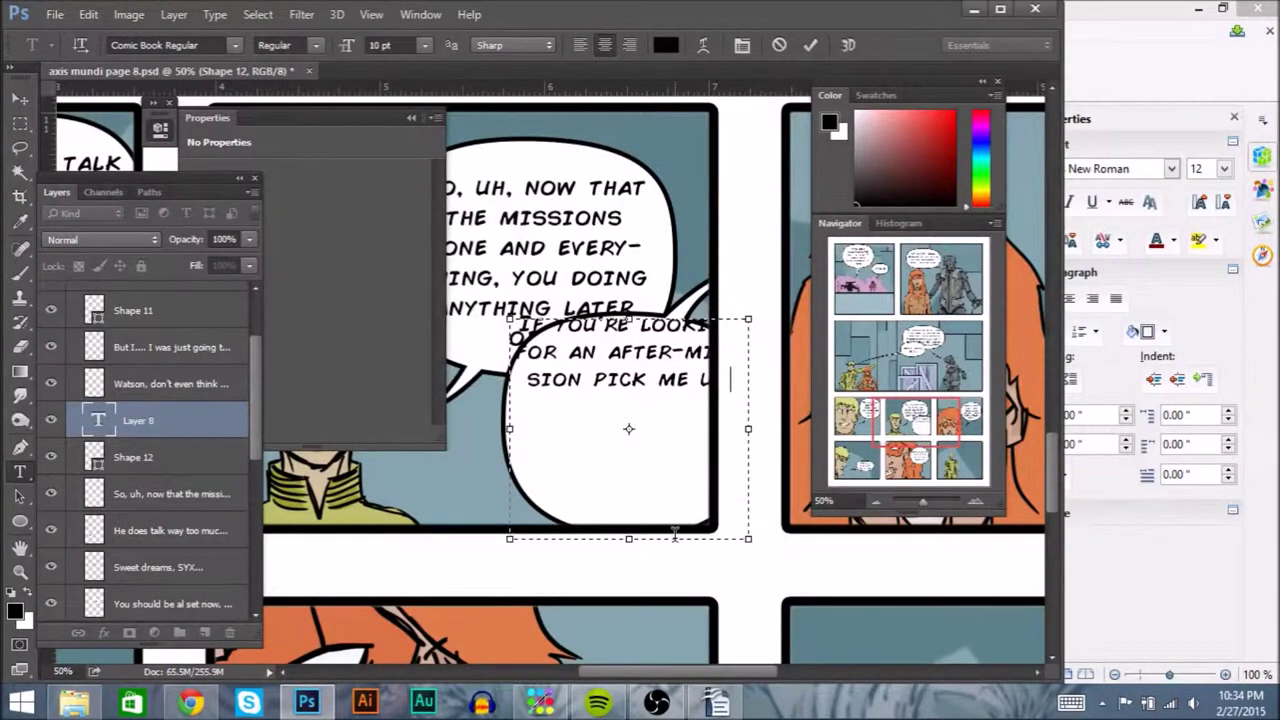
pyautogui.write(" then I'm sor")
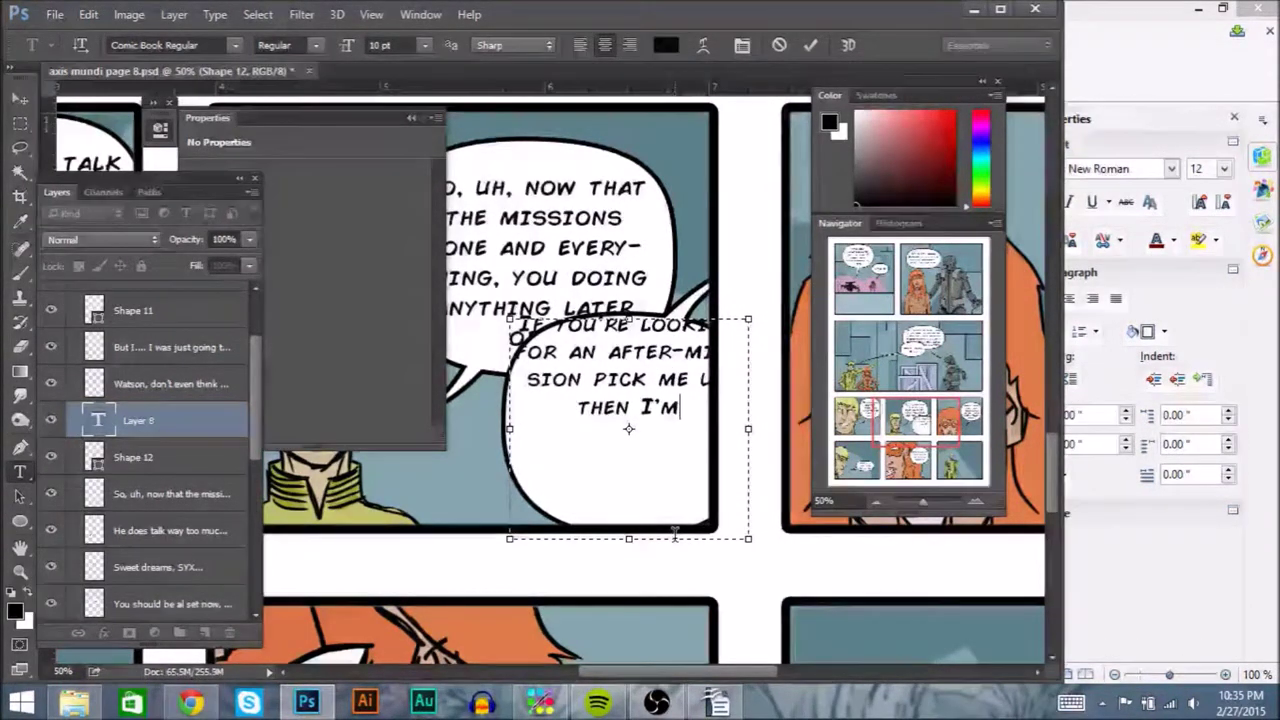
pyautogui.write('ry disapoin')
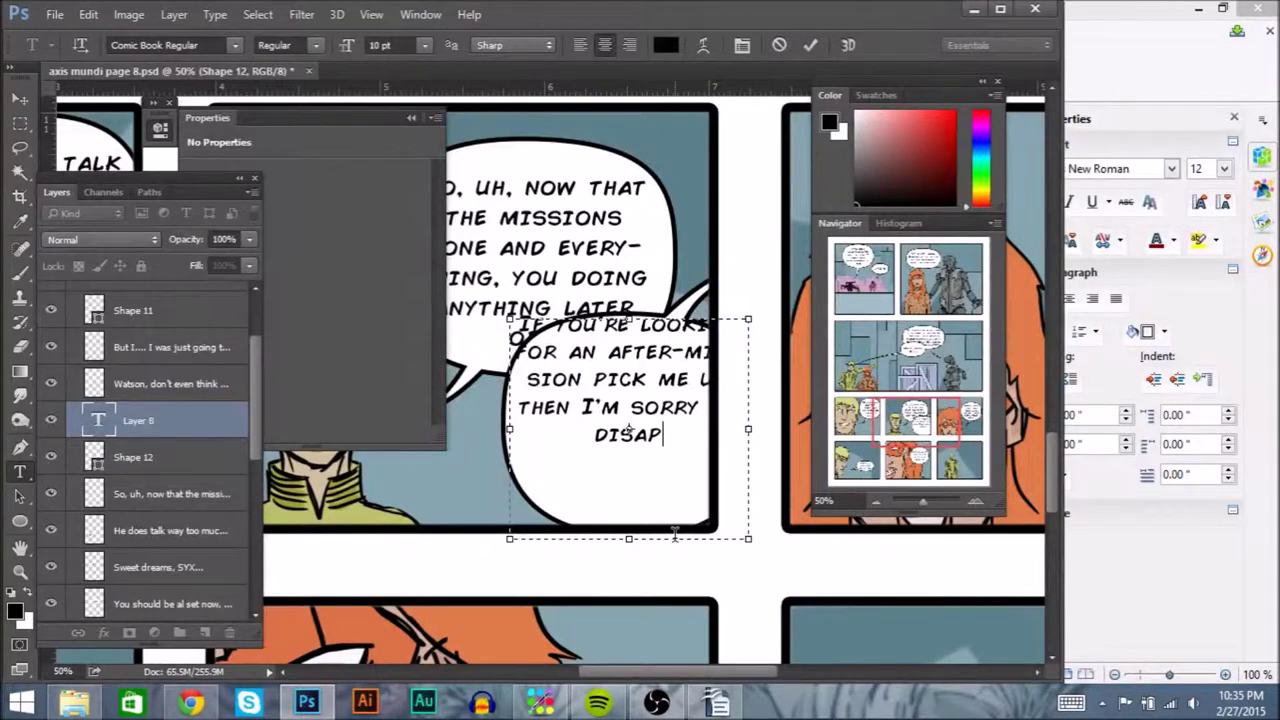
pyautogui.press('BackSpace')
pyautogui.press('BackSpace')
pyautogui.press('BackSpace')
pyautogui.press('BackSpace')
pyautogui.press('BackSpace')
pyautogui.press('BackSpace')
pyautogui.press('BackSpace')
pyautogui.press('BackSpace')
pyautogui.press('BackSpace')
pyautogui.press('BackSpace')
pyautogui.press('BackSpace')
pyautogui.press('BackSpace')
pyautogui.press('BackSpace')
pyautogui.press('BackSpace')
pyautogui.press('BackSpace')
pyautogui.press('BackSpace')
pyautogui.press('BackSpace')
pyautogui.press('BackSpace')
pyautogui.press('BackSpace')
pyautogui.press('BackSpace')
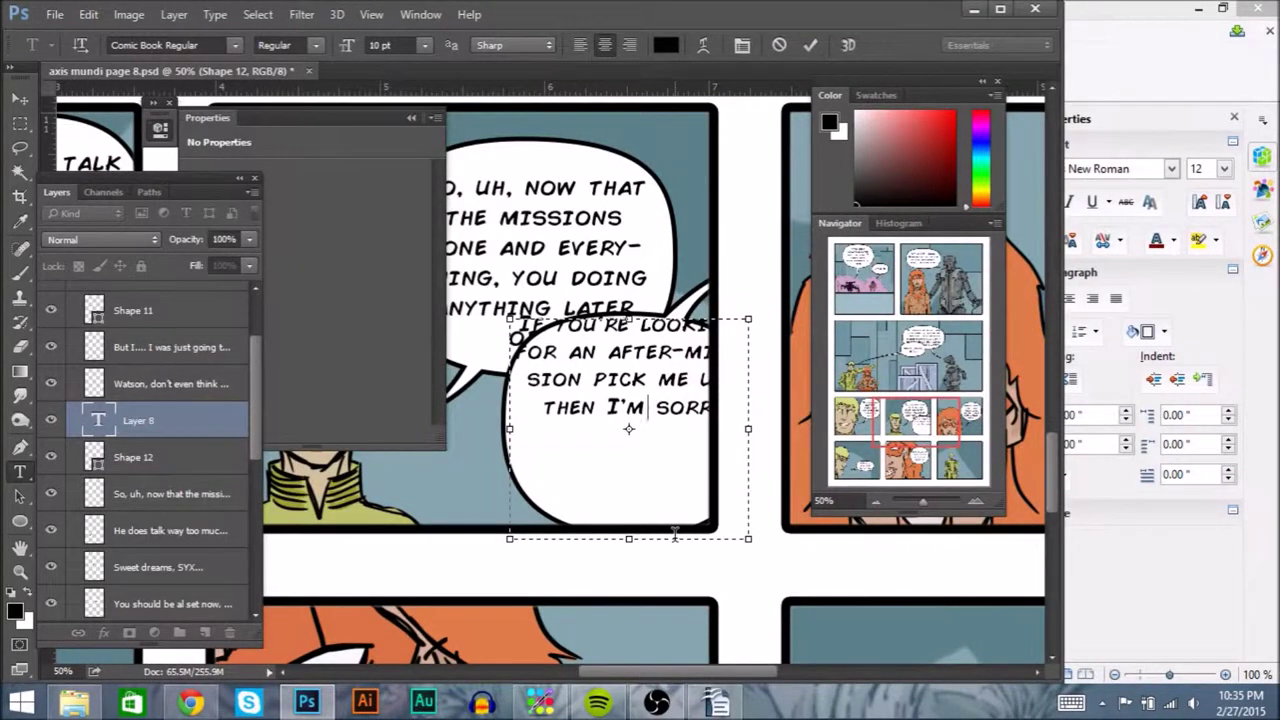
# Step: Narrow the text box, lower its top edge inside the balloon, and set the text size to 11 pt
pyautogui.moveTo(752, 431); pyautogui.dragTo(715, 431)
pyautogui.moveTo(612, 319); pyautogui.dragTo(612, 356)
pyautogui.hotkey('ctrl', 'a')
pyautogui.click(425, 45)
pyautogui.click(420, 122)
# Step: End the dialogue with "PICK ME UP"... in quotation marks after "after-mission"
pyautogui.click(652, 450)
pyautogui.write('N qui')
pyautogui.press('BackSpace')
pyautogui.press('BackSpace')
pyautogui.press('BackSpace')
pyautogui.write('"')
pyautogui.write('PICK ME ')
pyautogui.write('UP"...')
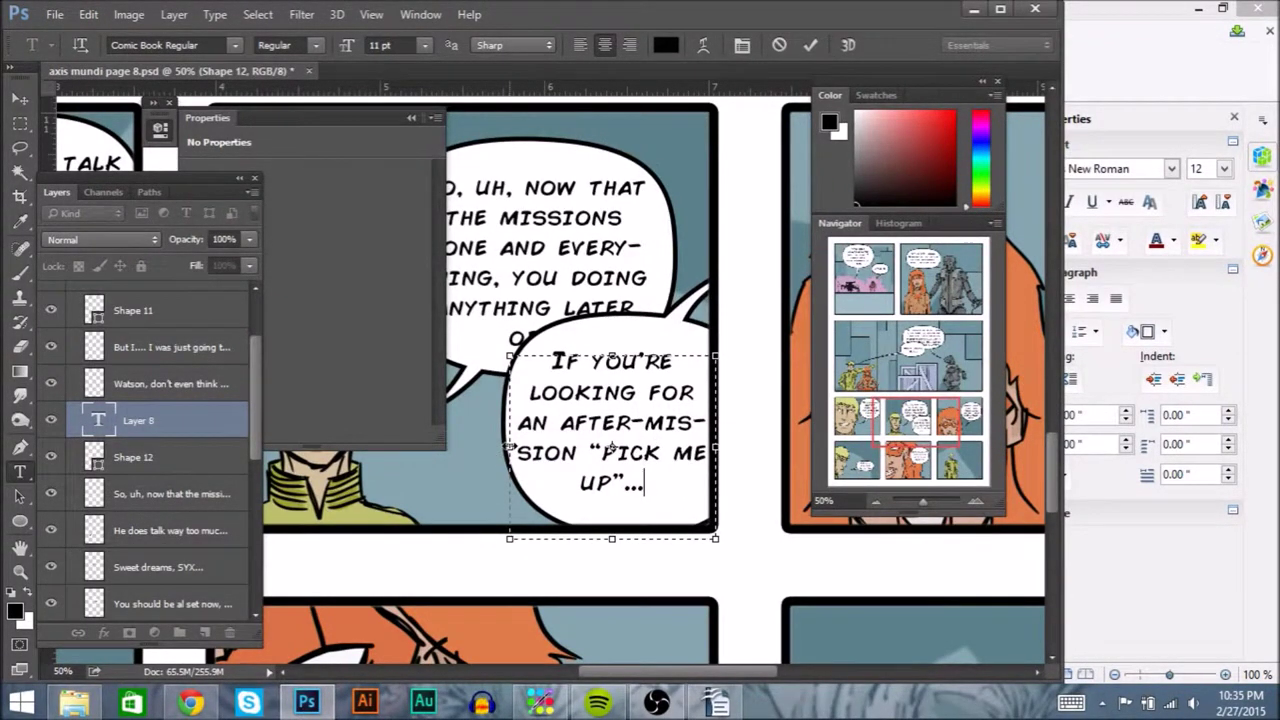
# Step: Widen the text box on both sides and set the dialogue text size to 10 pt
pyautogui.moveTo(508, 447); pyautogui.dragTo(482, 447)
pyautogui.hotkey('ctrl', 'a')
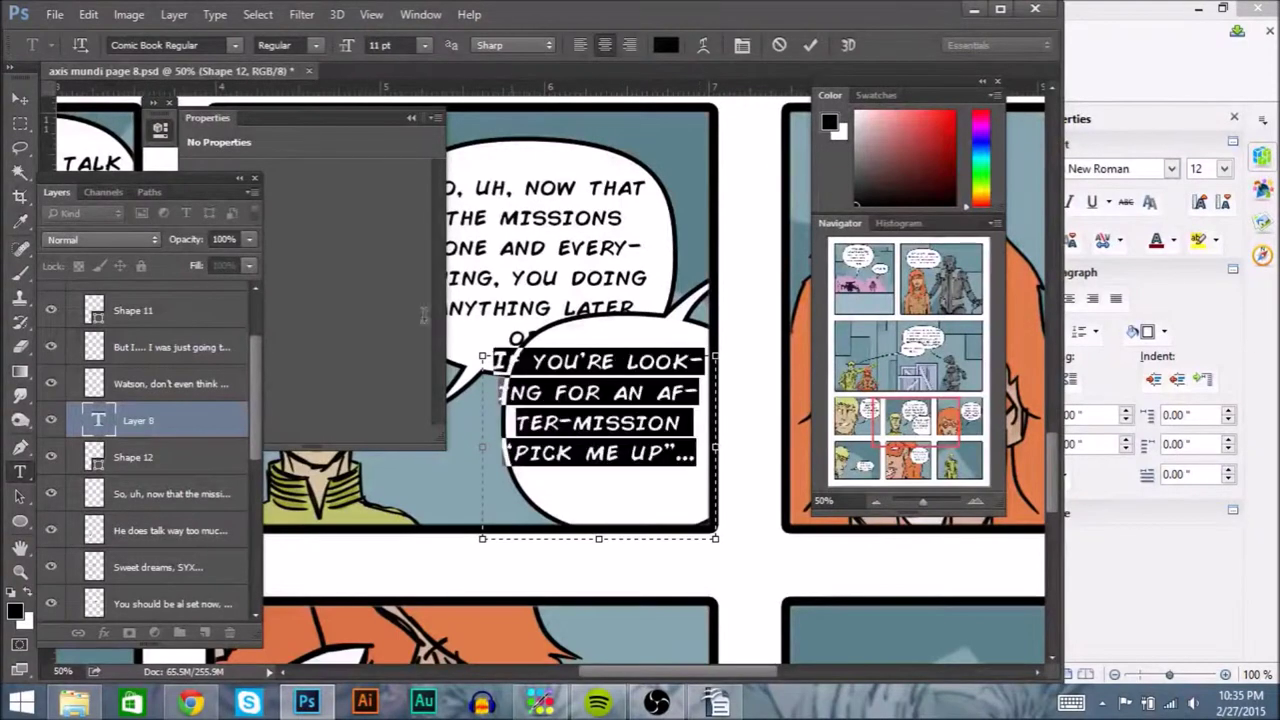
pyautogui.click(423, 45)
pyautogui.click(414, 157)
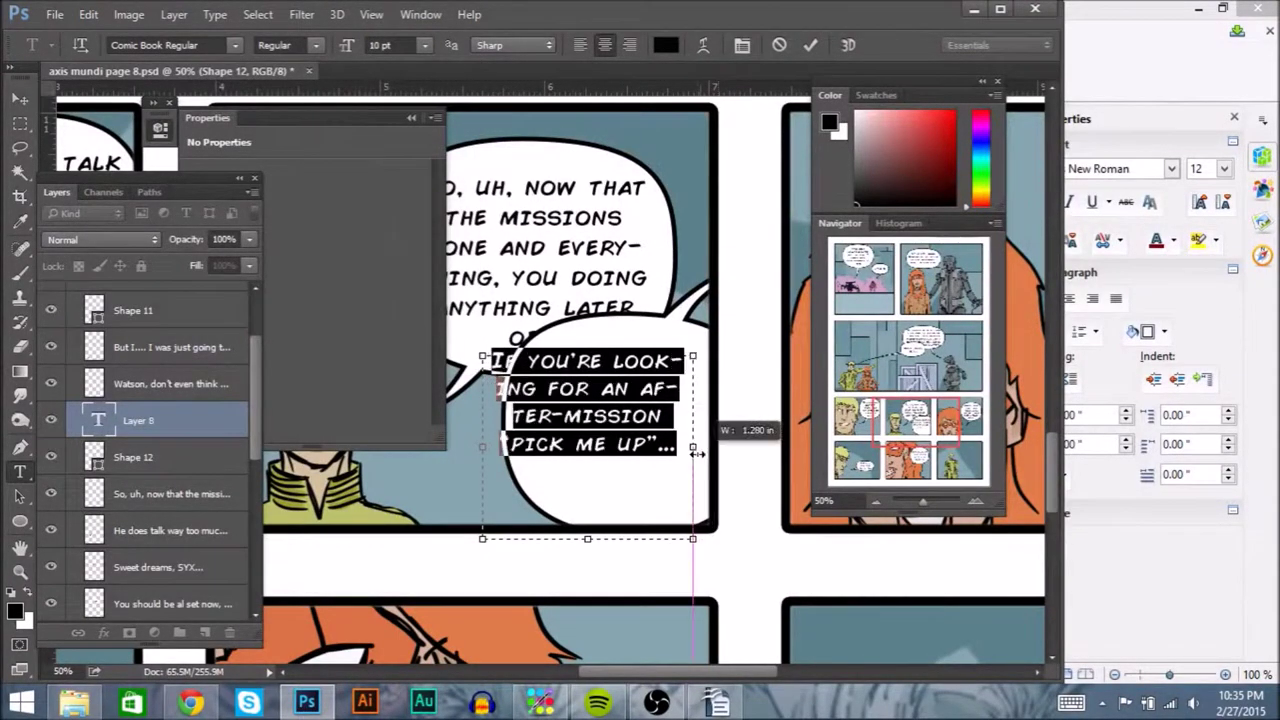
pyautogui.moveTo(692, 447); pyautogui.dragTo(733, 447)
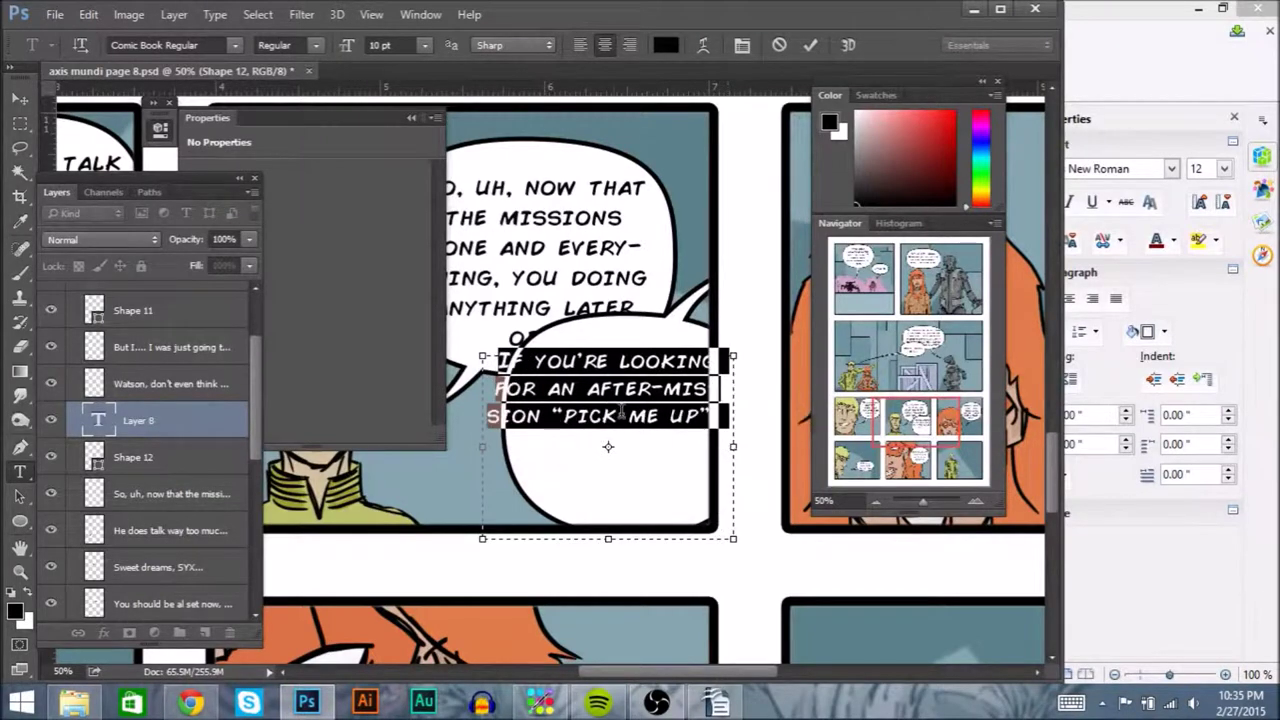
# Step: Shorten "looking" to "lookin" and break the dialogue into four lines: "If you're", "lookin for an", "after-mission", and "pick me up"..
pyautogui.click(619, 412)
pyautogui.press('Return')
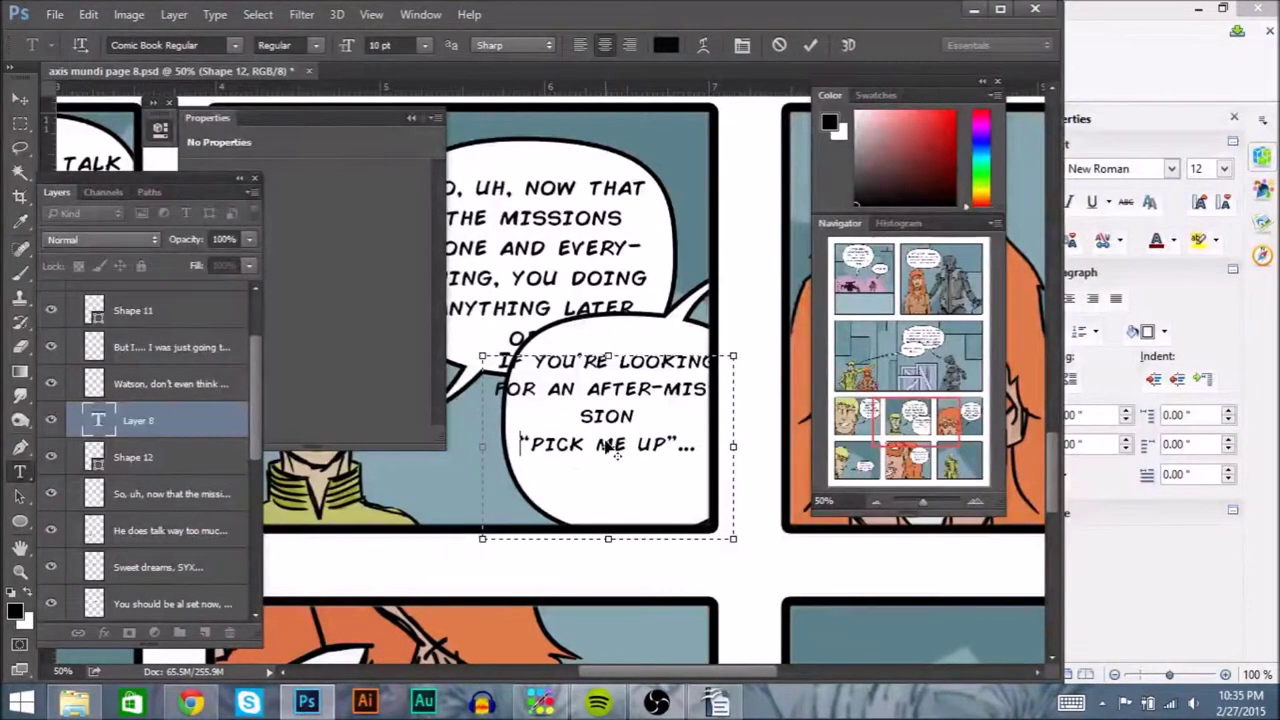
pyautogui.click(589, 390)
pyautogui.press('Return')
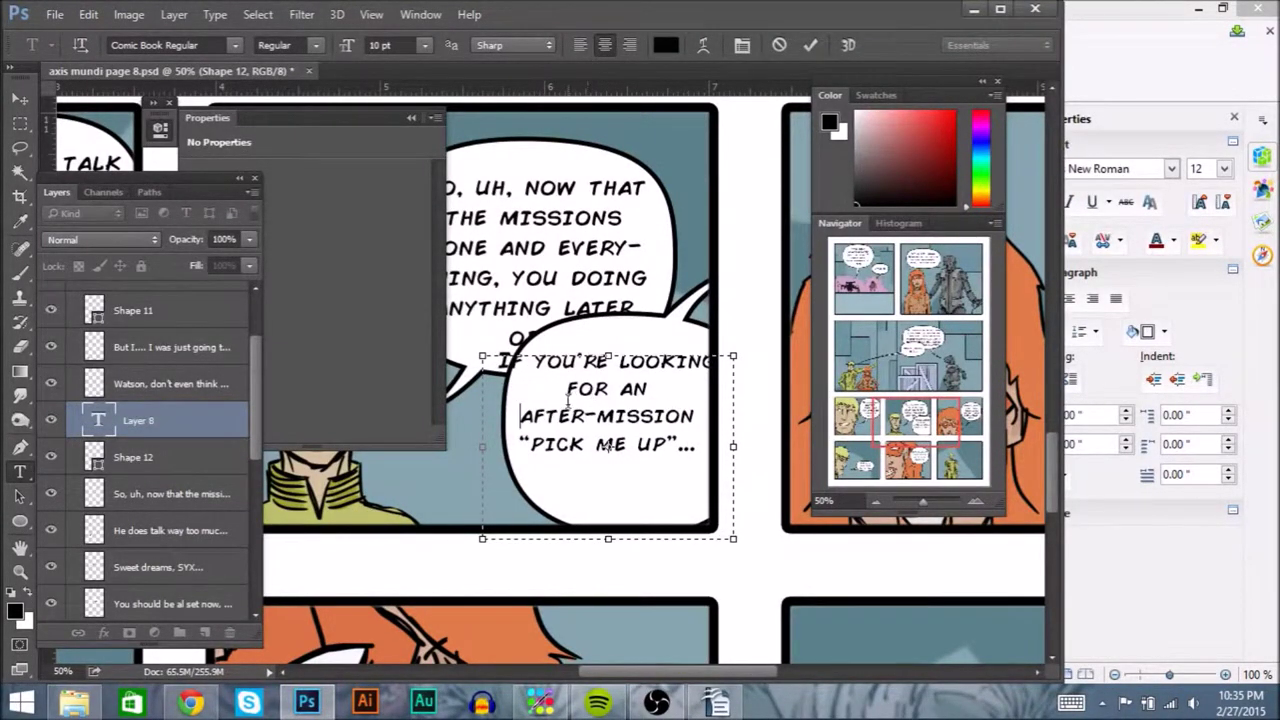
pyautogui.click(569, 390)
pyautogui.press('BackSpace')
pyautogui.press('Return')
pyautogui.press('BackSpace')
pyautogui.press('BackSpace')
pyautogui.press('Return')
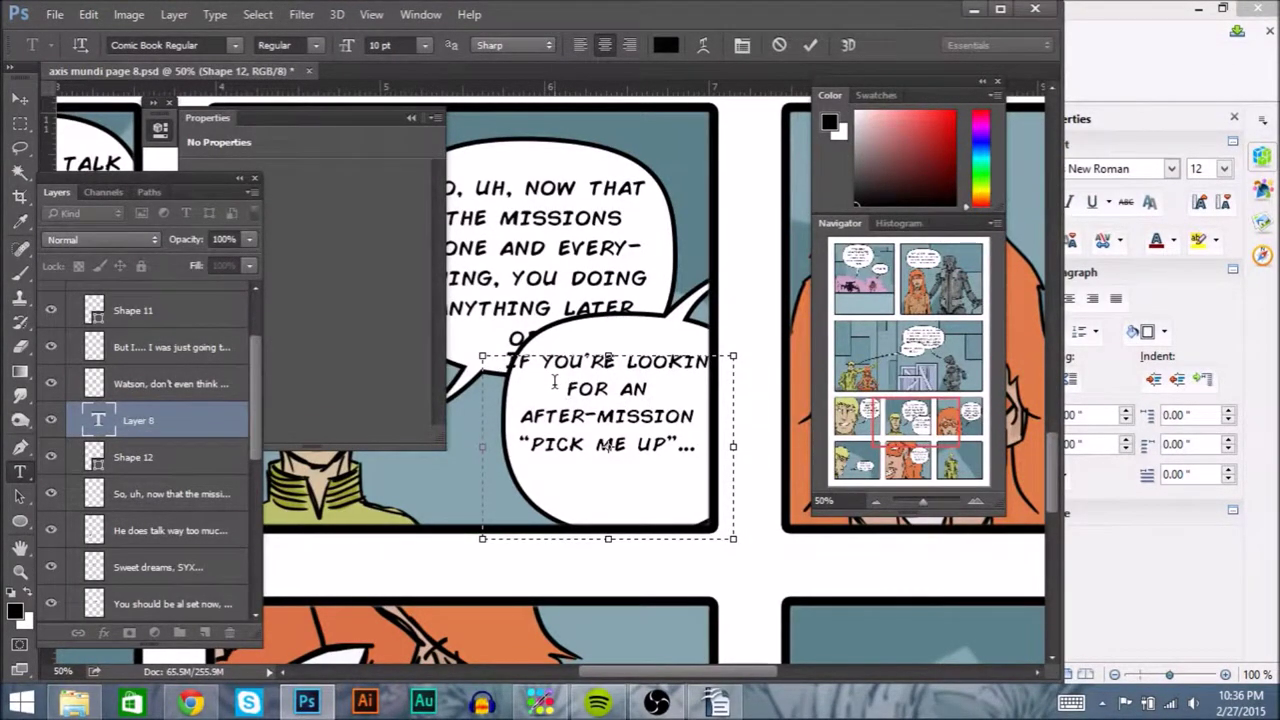
pyautogui.press('Return')
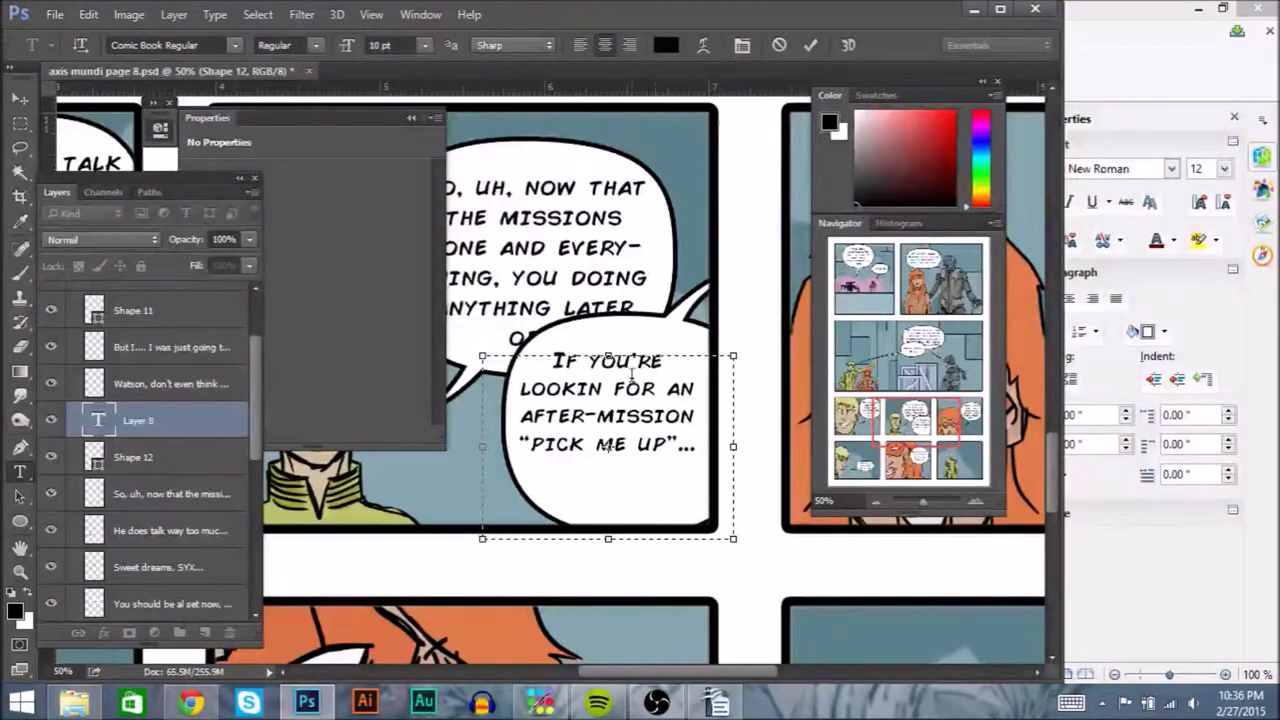
# Step: Move the dialogue text lower in the balloon and nudge it until it fits inside the panel border
pyautogui.click(20, 99)
pyautogui.moveTo(646, 430); pyautogui.dragTo(659, 448)
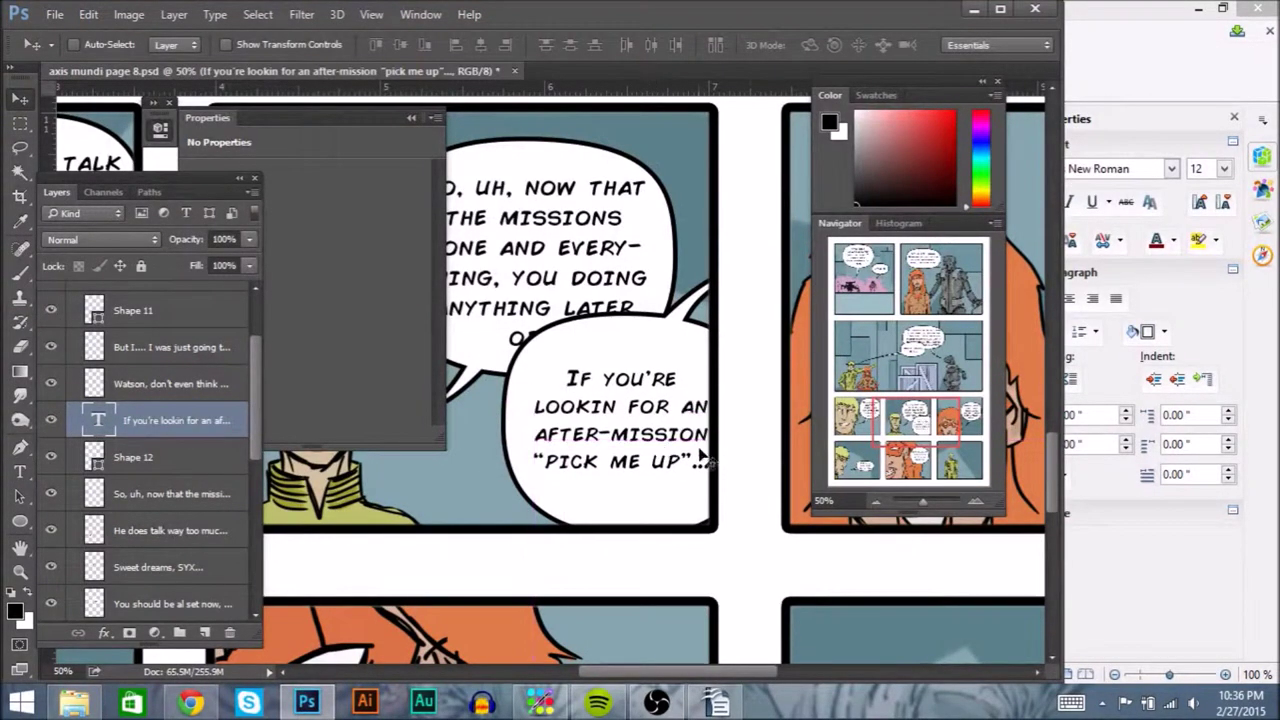
pyautogui.press('Left')
pyautogui.press('Left')
pyautogui.press('Left')
pyautogui.press('Left')
pyautogui.press('Left')
pyautogui.press('Left')
pyautogui.press('Left')
pyautogui.press('Left')
pyautogui.press('Left')
pyautogui.press('Left')
pyautogui.press('Left')
pyautogui.press('Left')
pyautogui.press('Up')
pyautogui.press('Up')
pyautogui.press('Up')
pyautogui.press('Up')
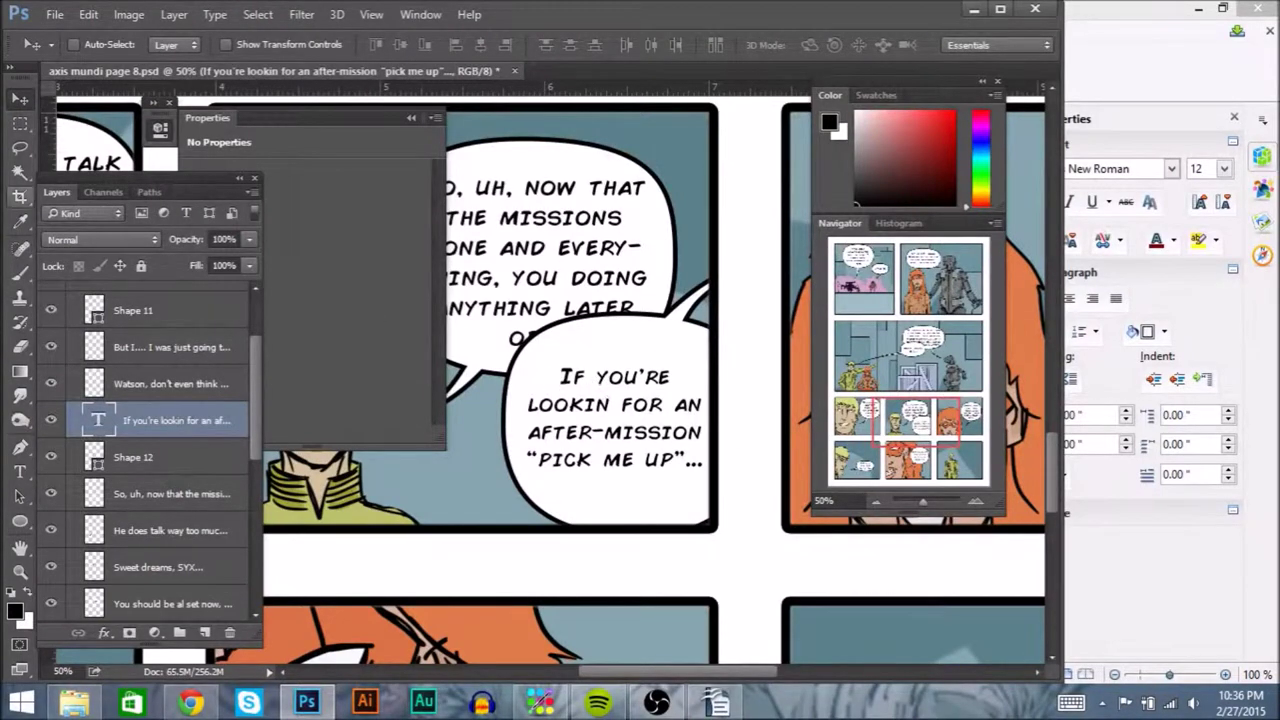
# Step: Insert "Stop." before "If you're" at the start of the dialogue
pyautogui.press('t')
pyautogui.click(560, 377)
pyautogui.write('Stop.')
pyautogui.click(20, 99)
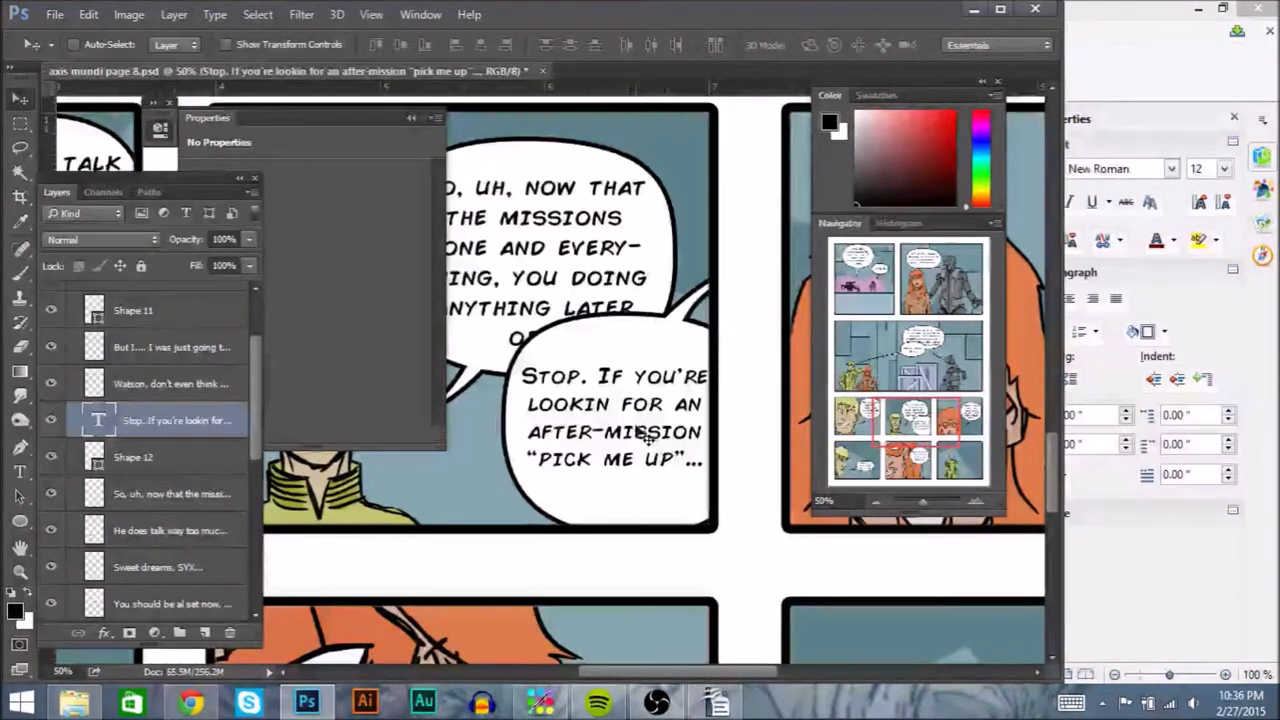
# Step: Reduce the height of the new balloon shape and shift it slightly left to fit around the dialogue
pyautogui.click(171, 460)
pyautogui.hotkey('ctrl', 't')
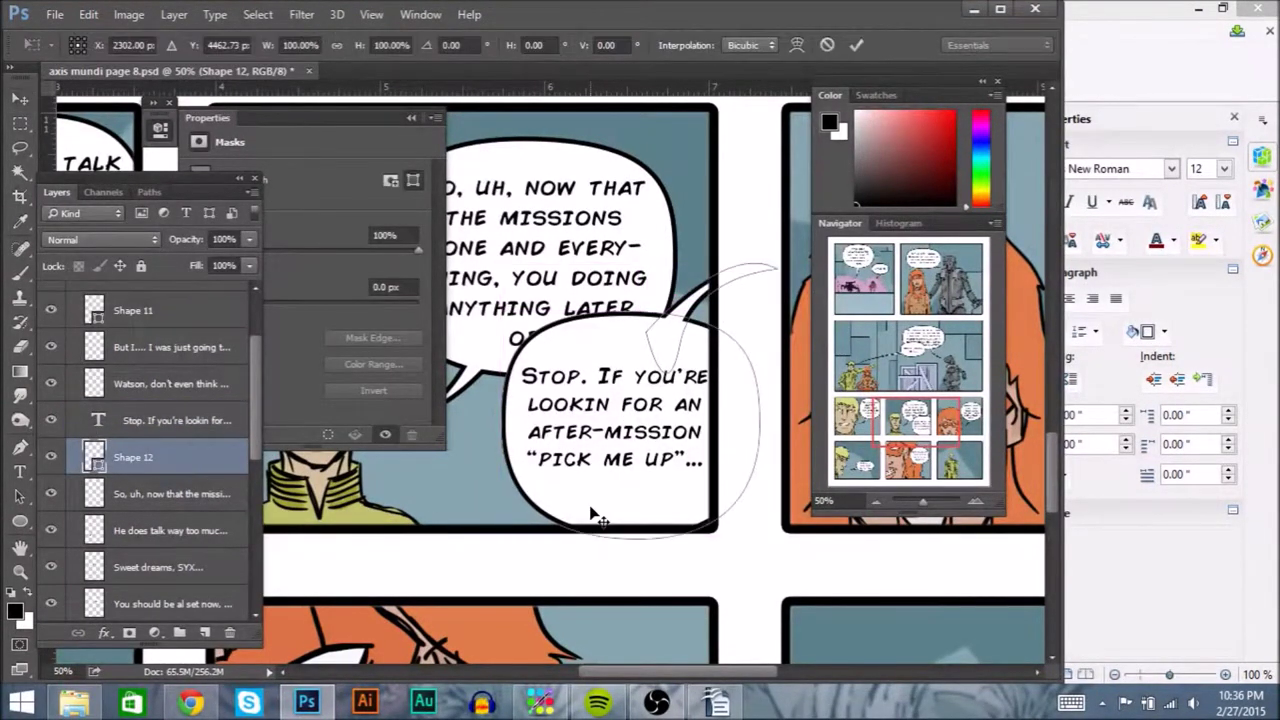
pyautogui.moveTo(638, 538); pyautogui.dragTo(638, 510)
pyautogui.moveTo(656, 433); pyautogui.dragTo(659, 448)
pyautogui.press('Up')
pyautogui.press('Up')
pyautogui.press('Up')
pyautogui.press('Left')
pyautogui.press('Left')
pyautogui.press('Up')
pyautogui.press('Up')
pyautogui.press('Left')
pyautogui.press('Left')
pyautogui.press('Left')
pyautogui.press('Left')
pyautogui.press('Return')
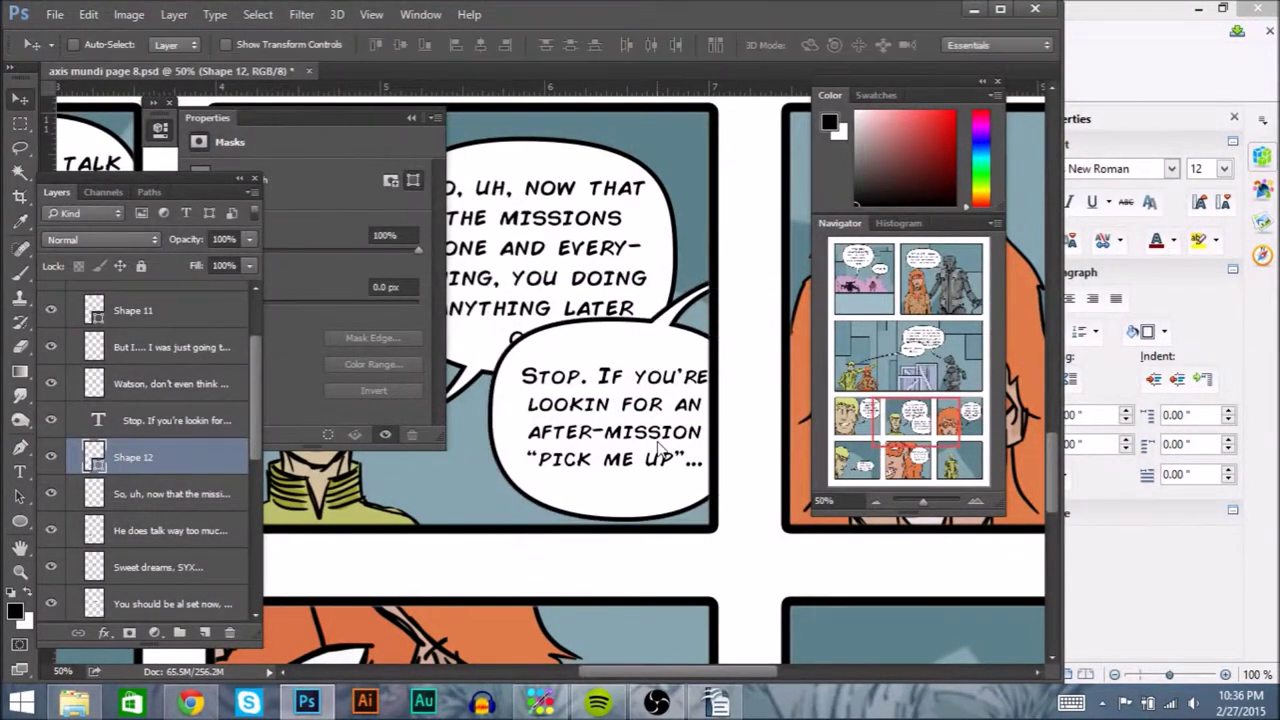
# Step: Merge the "Stop. If you're lookin for an after-mission..." text layer with the balloon shape beneath it
pyautogui.hotkey('ctrl', '-')
pyautogui.hotkey('ctrl', '-')
pyautogui.hotkey('ctrl', '-')
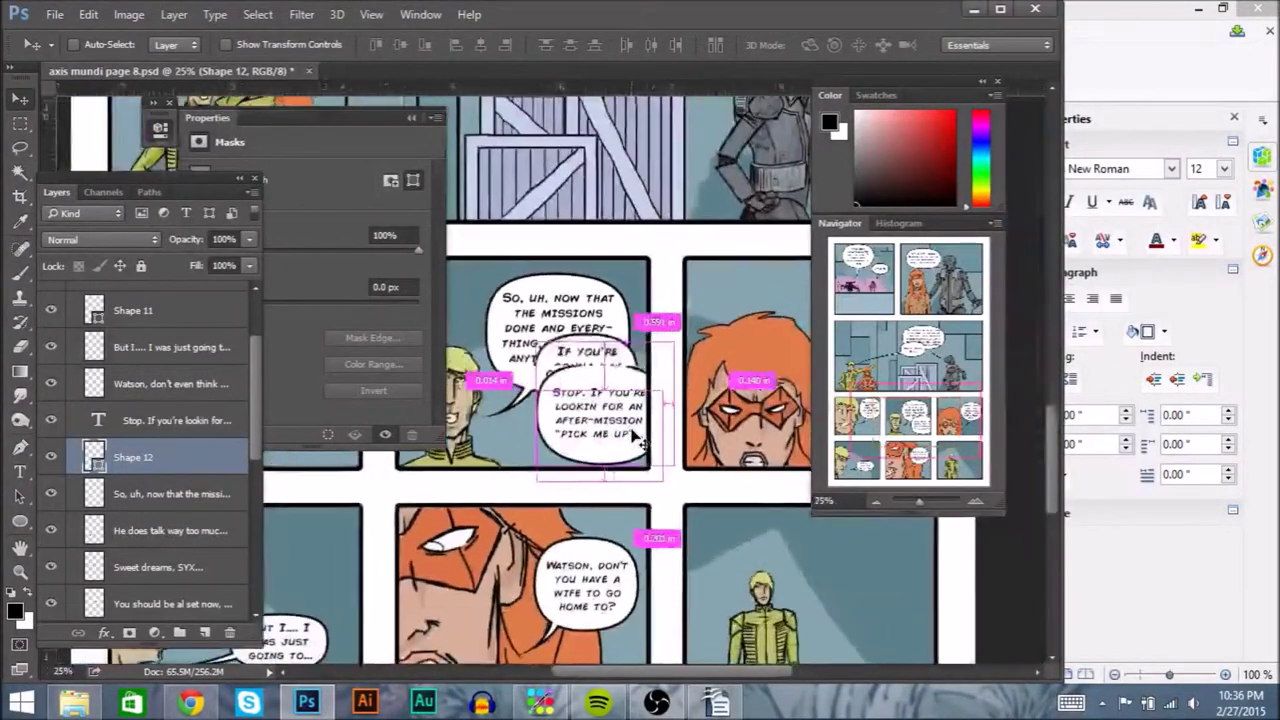
pyautogui.hotkey('ctrl', '+')
pyautogui.hotkey('ctrl', '+')
pyautogui.hotkey('ctrl', '+')
pyautogui.moveTo(651, 423); pyautogui.dragTo(421, 373)
pyautogui.press('t')
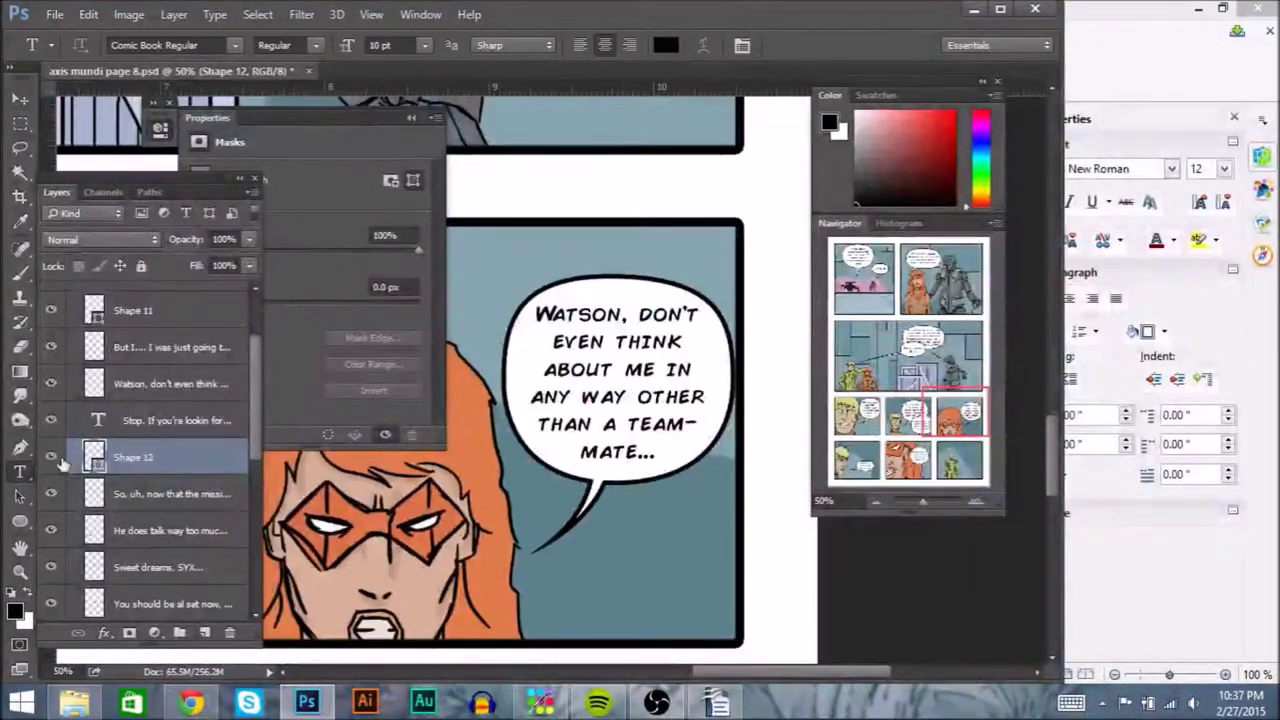
pyautogui.keyDown('shift'); pyautogui.click(152, 415); pyautogui.keyUp('shift')
pyautogui.rightClick(160, 468)
pyautogui.click(205, 547)
# Step: Delete the "Watson, don't even think..." balloon layer and enter "Then I'm sorry to disapoint..." as new dialogue in the masked woman's panel
pyautogui.click(135, 383)
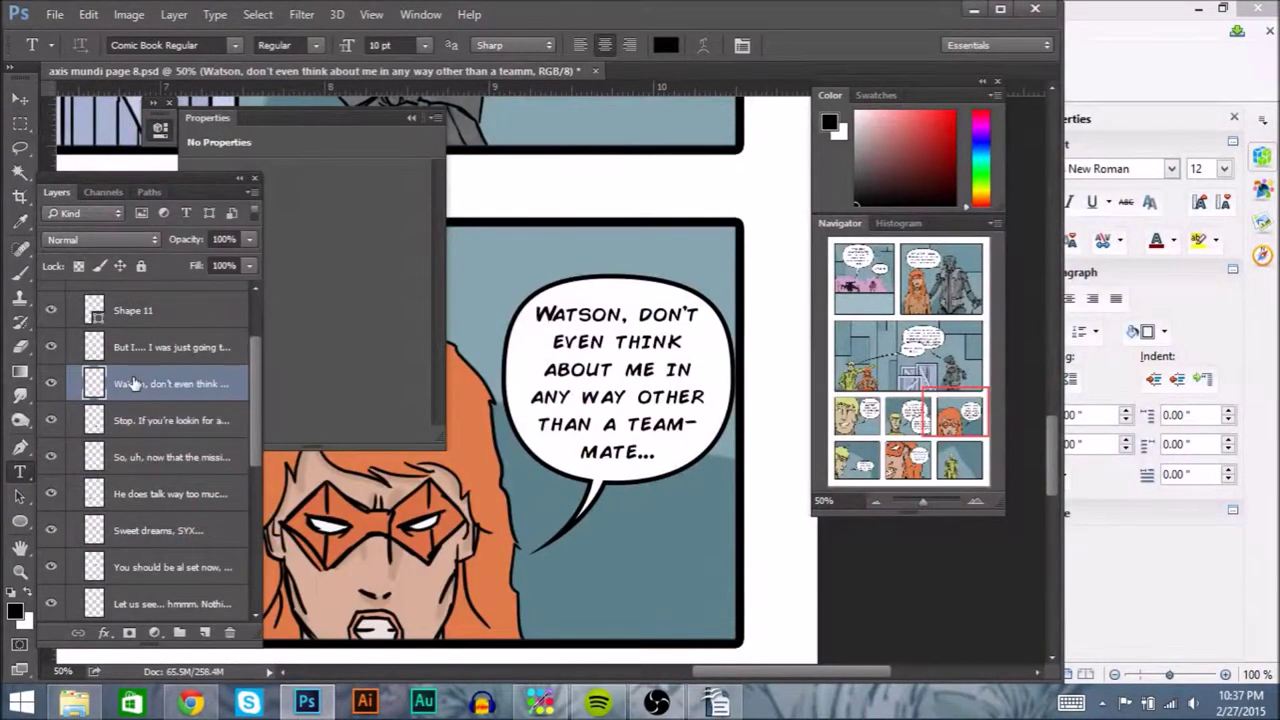
pyautogui.moveTo(135, 383); pyautogui.dragTo(229, 633)
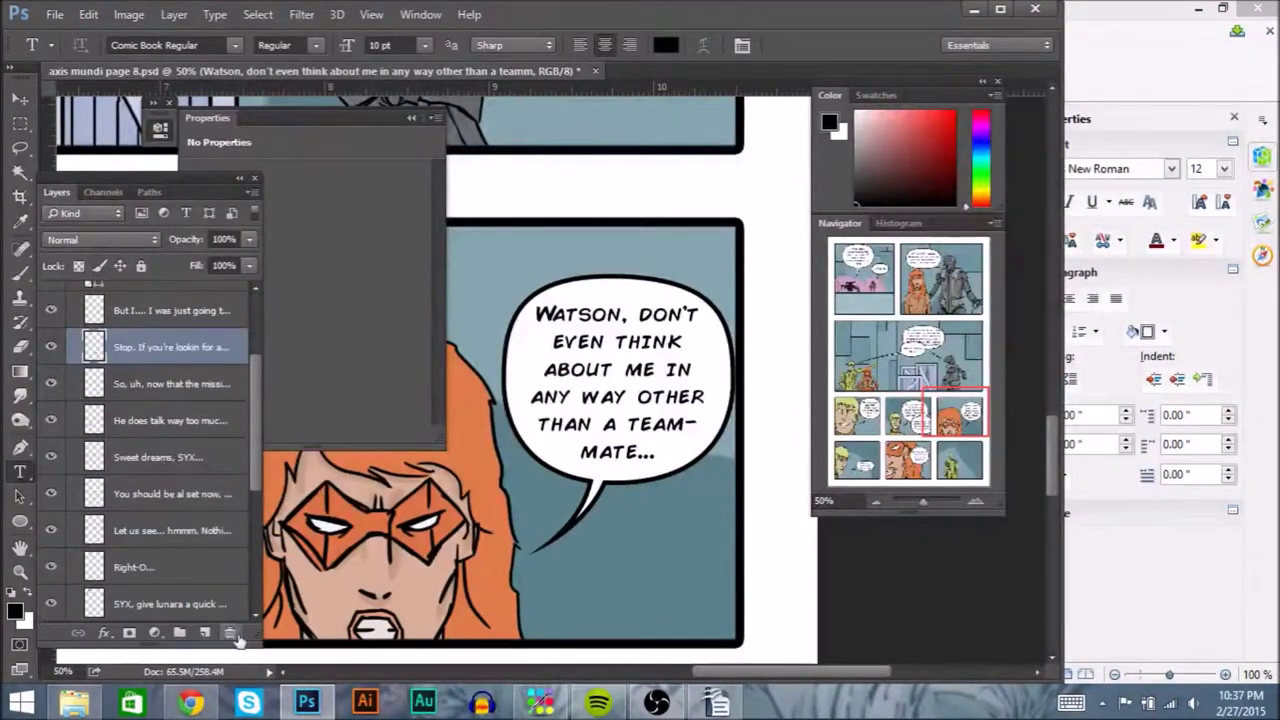
pyautogui.moveTo(521, 306); pyautogui.dragTo(736, 540)
pyautogui.write("Then I'm sott")
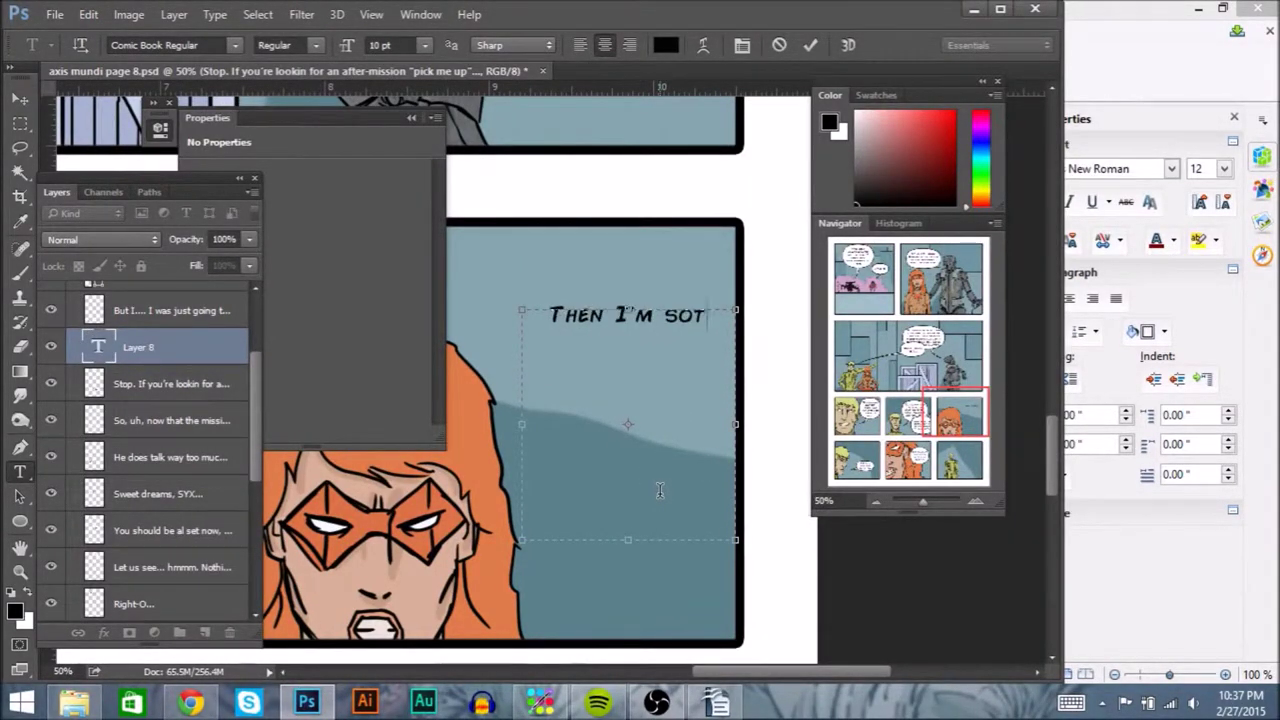
pyautogui.press('BackSpace')
pyautogui.press('BackSpace')
pyautogui.write('rry to disapoint...')
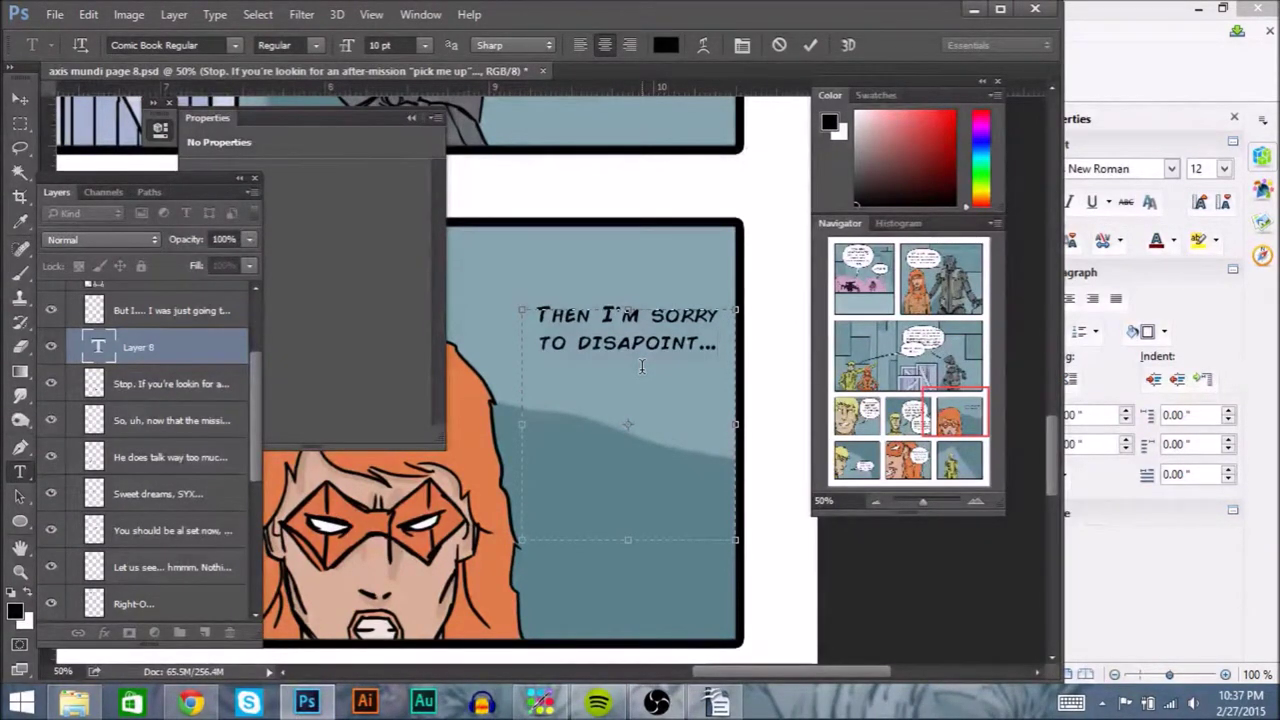
# Step: Correct the spelling of "disapoint" to "disappoint" in the new dialogue
pyautogui.click(617, 343)
pyautogui.write('s')
pyautogui.press('BackSpace')
pyautogui.click(638, 345)
pyautogui.write('p')
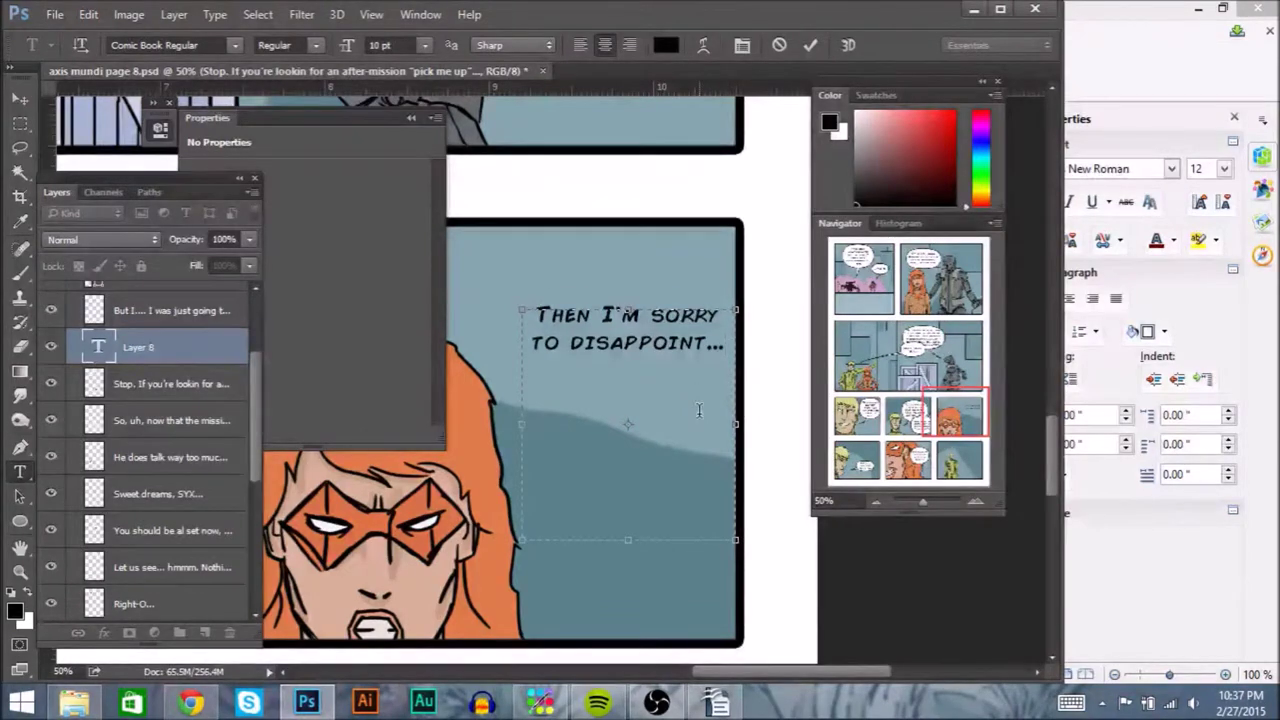
# Step: Switch to Chrome, check the spelling of "disappoint" through search suggestions for "disap" in a new tab, close it, and return to Photoshop
pyautogui.click(190, 703)
pyautogui.click(385, 12)
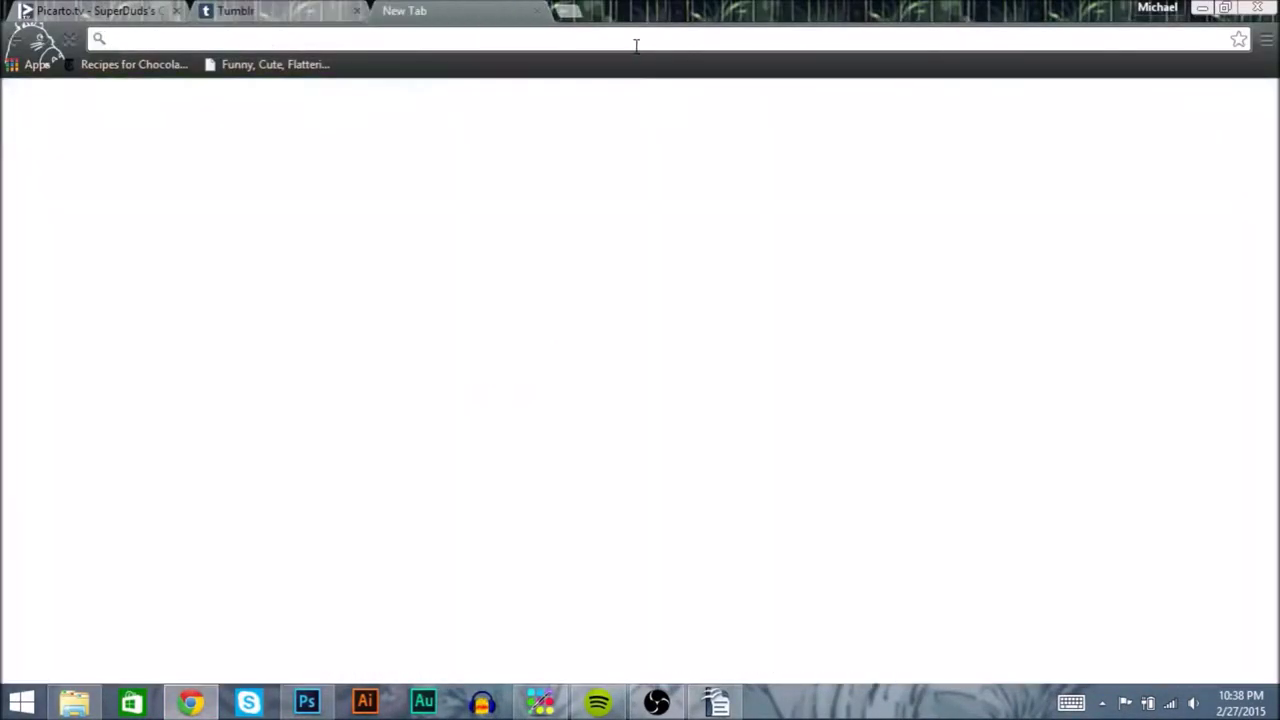
pyautogui.write('disap')
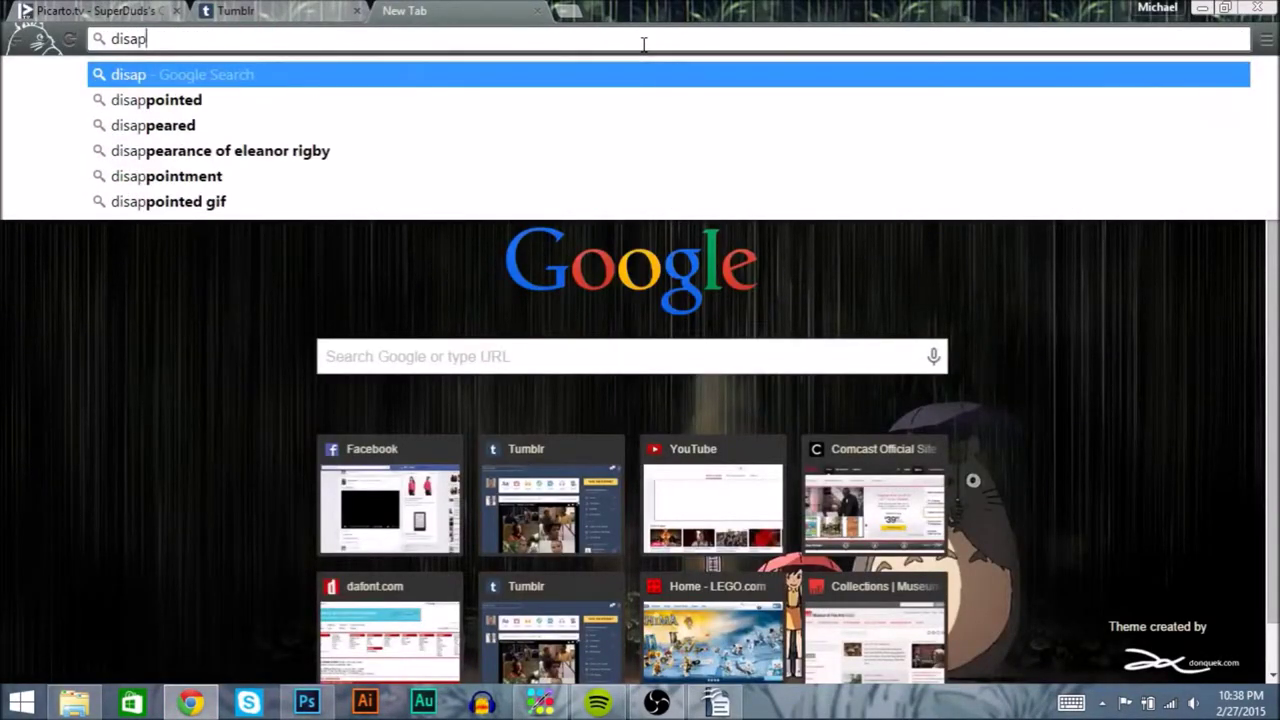
pyautogui.click(538, 11)
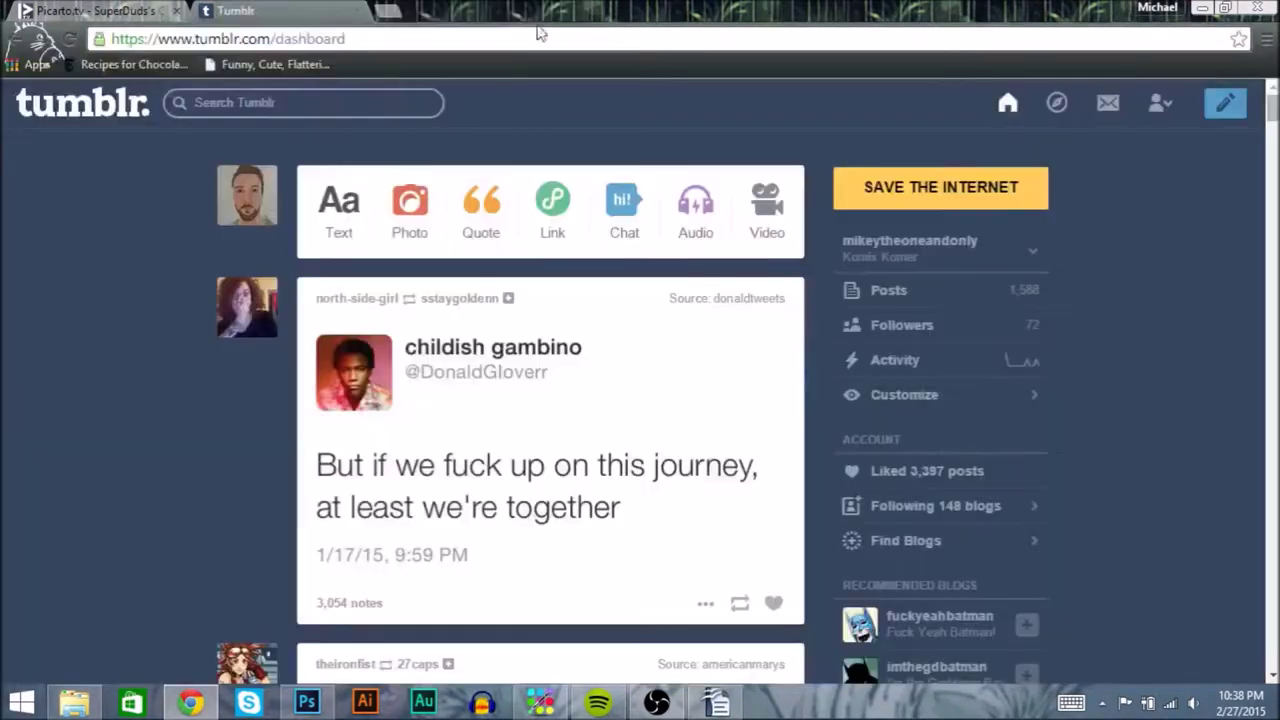
pyautogui.click(306, 703)
pyautogui.click(716, 703)
pyautogui.click(306, 703)
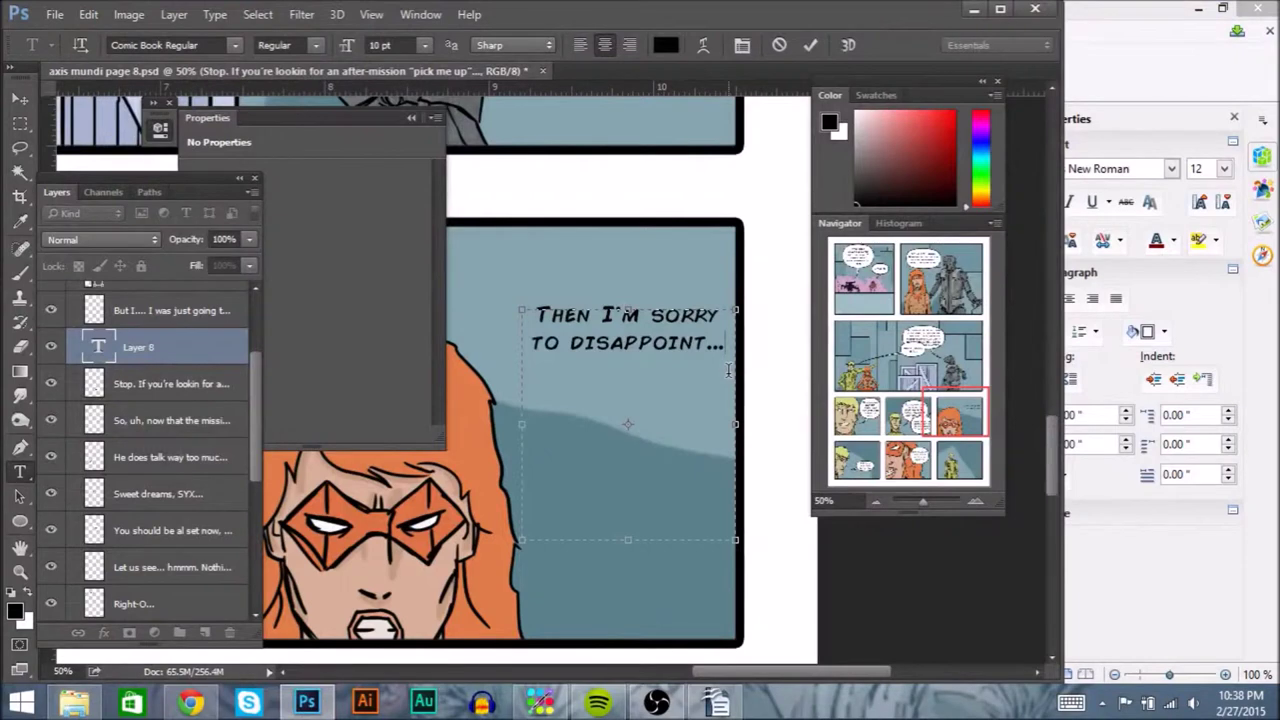
# Step: Move the "Then I'm sorry to disappoint..." text lower and place a white ellipse about 486 by 222 px behind it as the balloon
pyautogui.click(19, 100)
pyautogui.moveTo(617, 356); pyautogui.dragTo(607, 402)
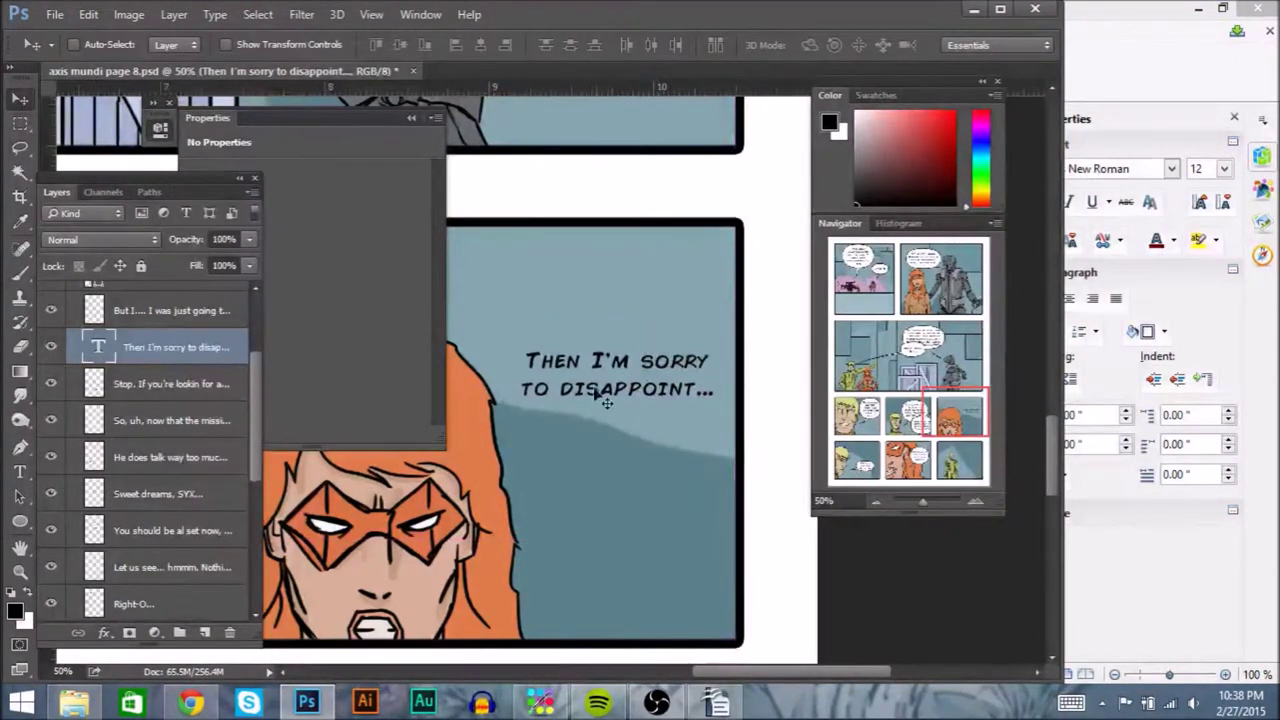
pyautogui.click(160, 373)
pyautogui.press('u')
pyautogui.moveTo(511, 333); pyautogui.dragTo(735, 436)
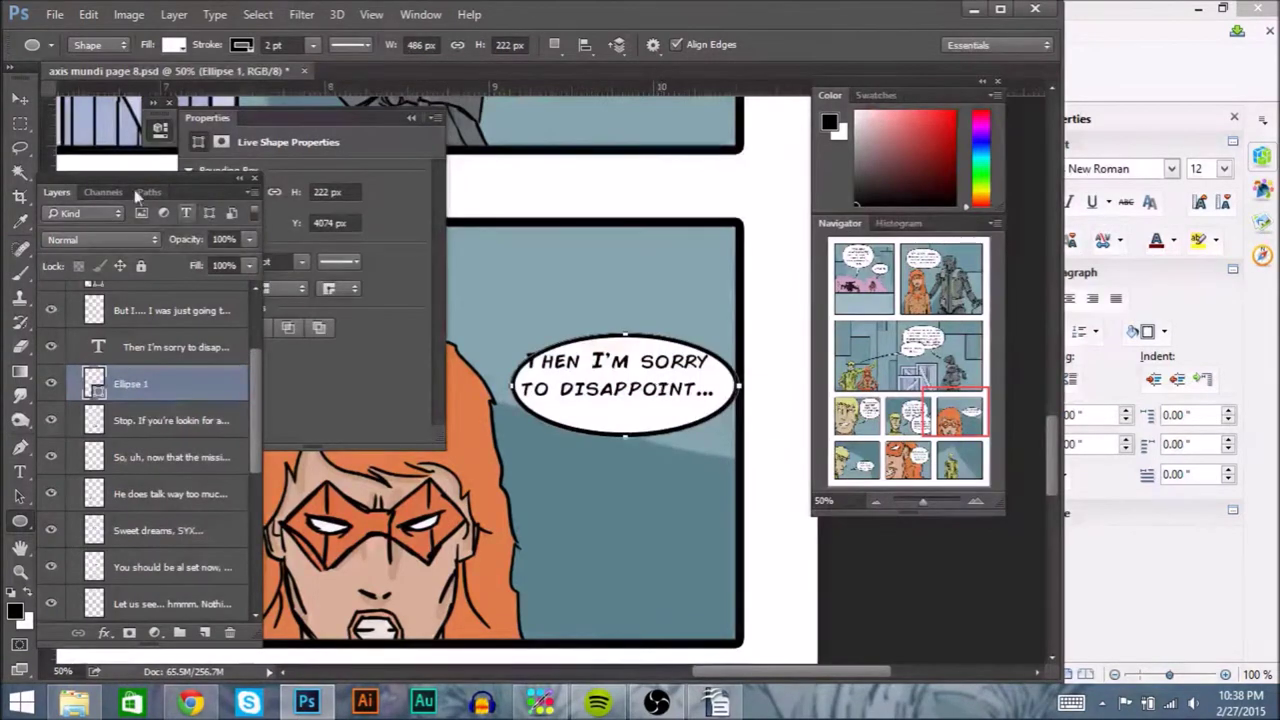
pyautogui.press('v')
pyautogui.moveTo(657, 406); pyautogui.dragTo(650, 400)
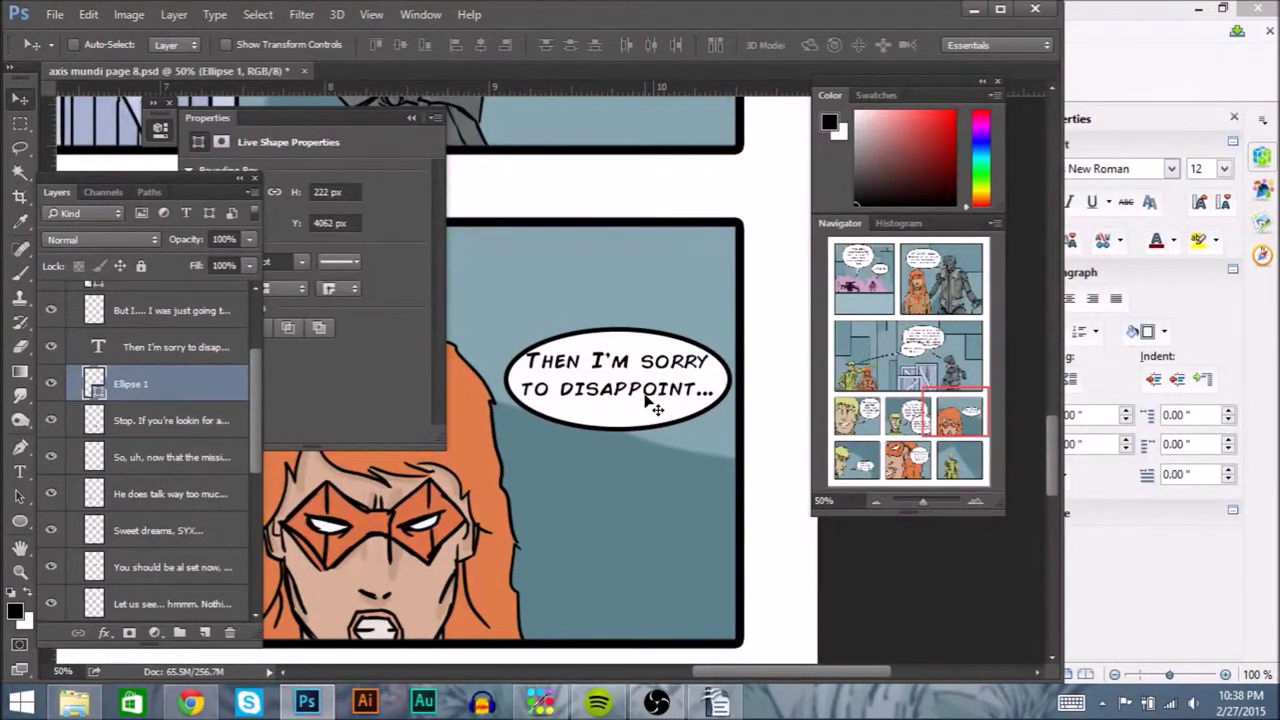
# Step: Enlarge the ellipse to about 102% width and 114% height around the dialogue
pyautogui.hotkey('ctrl', 't')
pyautogui.moveTo(618, 328); pyautogui.dragTo(618, 320)
pyautogui.moveTo(618, 431); pyautogui.dragTo(618, 438)
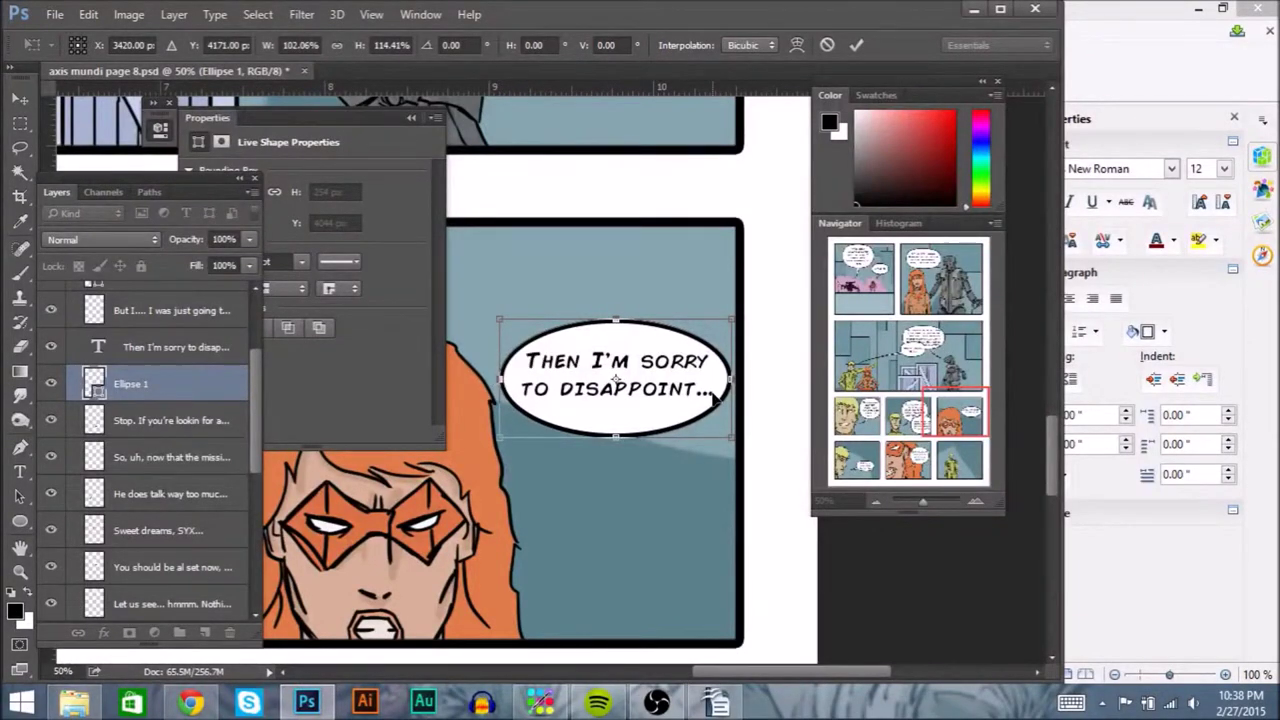
pyautogui.press('Return')
# Step: Reshape the ellipse into a fuller balloon by extending the curve handles of its upper and lower anchors with the Convert Point tool
pyautogui.moveTo(20, 447); pyautogui.dragTo(95, 514)
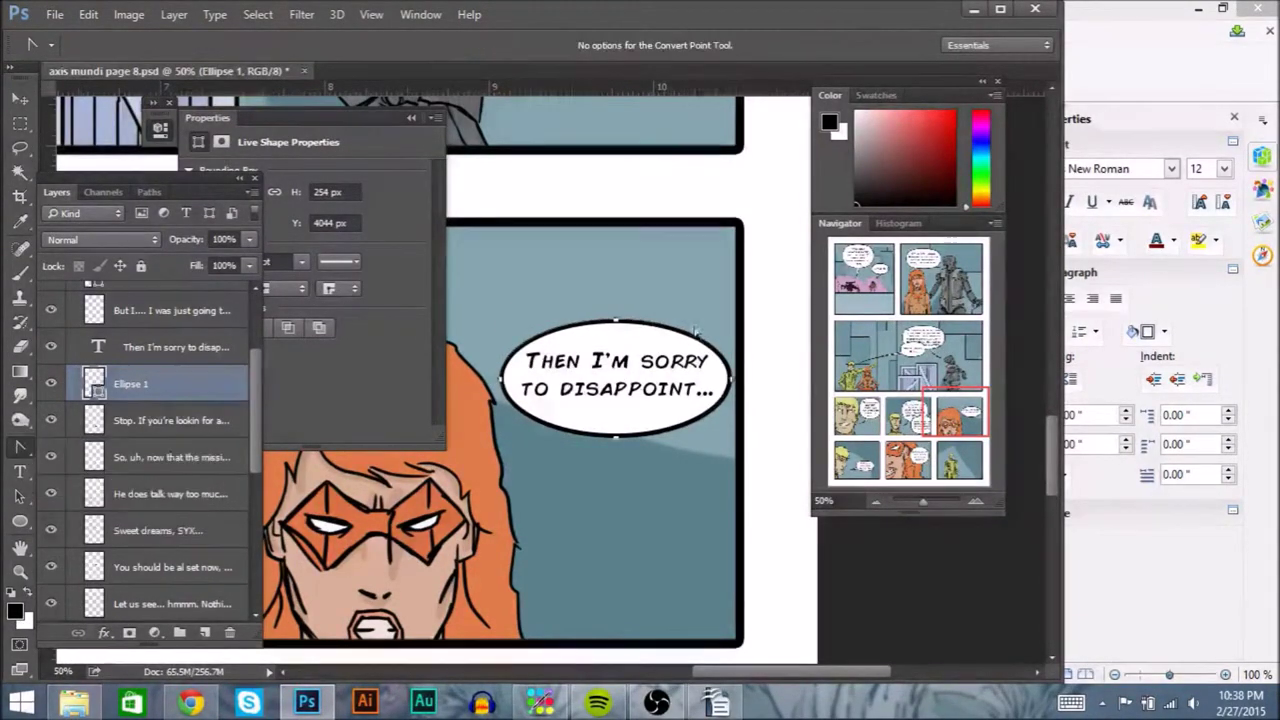
pyautogui.moveTo(616, 321); pyautogui.dragTo(694, 322)
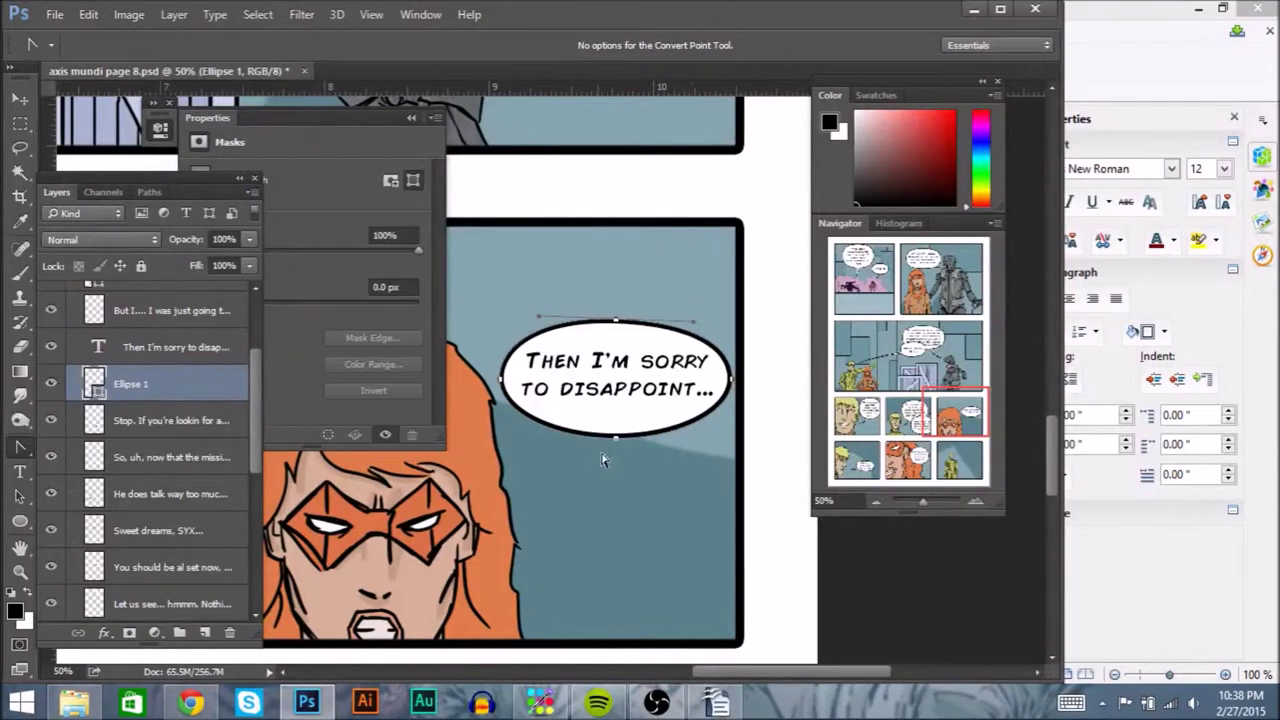
pyautogui.moveTo(561, 444); pyautogui.dragTo(535, 434)
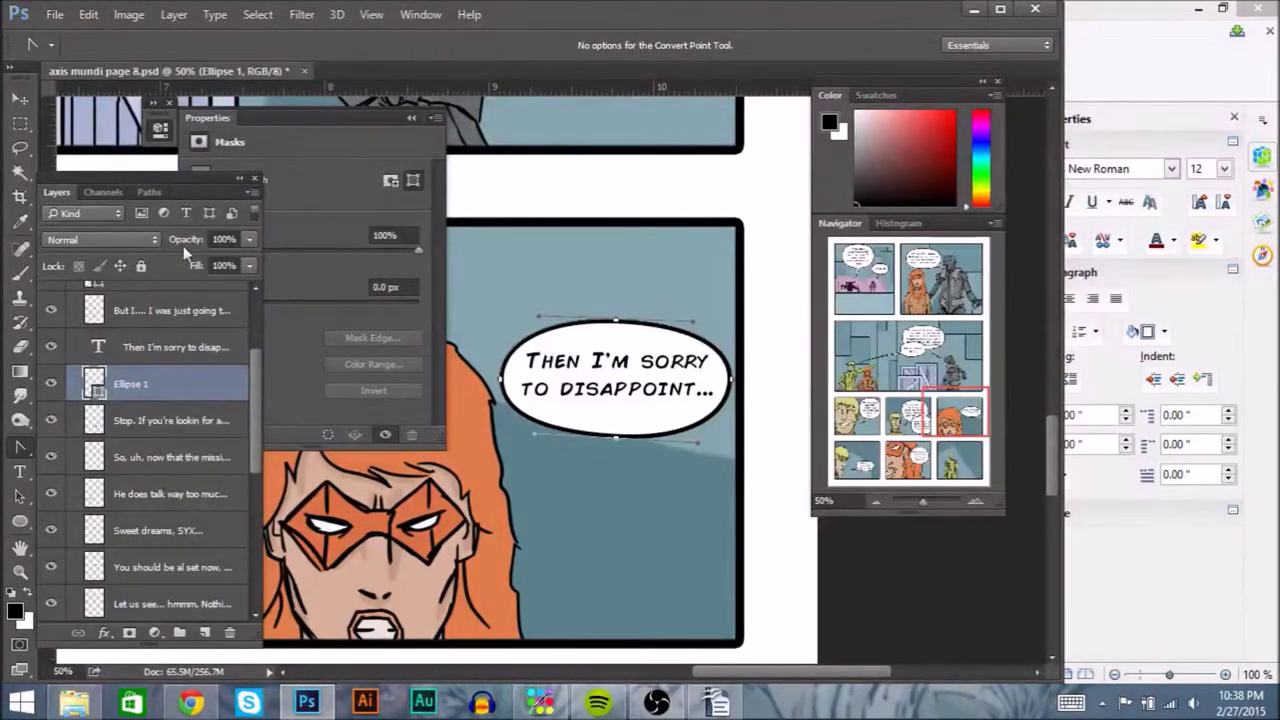
pyautogui.click(20, 99)
# Step: Draw a curved, pointed tail from the balloon's underside toward the masked woman with the Pen tool and merge it with the ellipse
pyautogui.moveTo(20, 447); pyautogui.dragTo(80, 449)
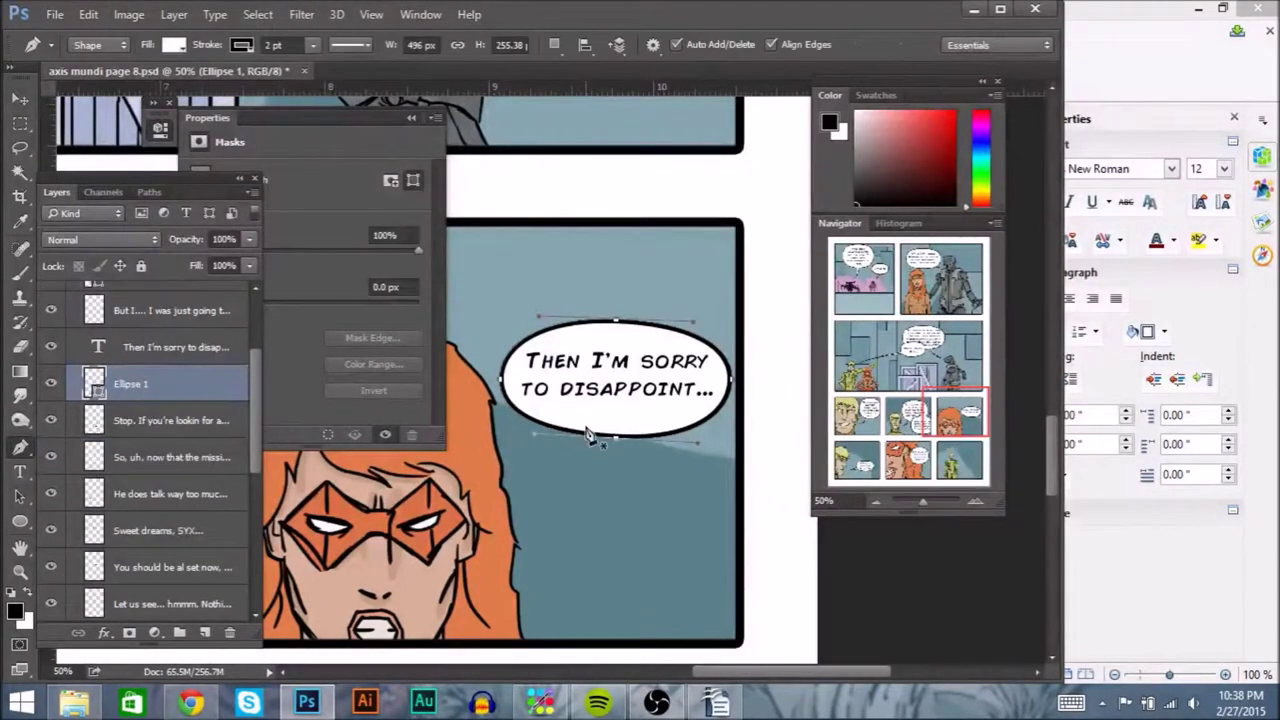
pyautogui.moveTo(526, 523); pyautogui.dragTo(525, 512)
pyautogui.moveTo(475, 578); pyautogui.dragTo(471, 583)
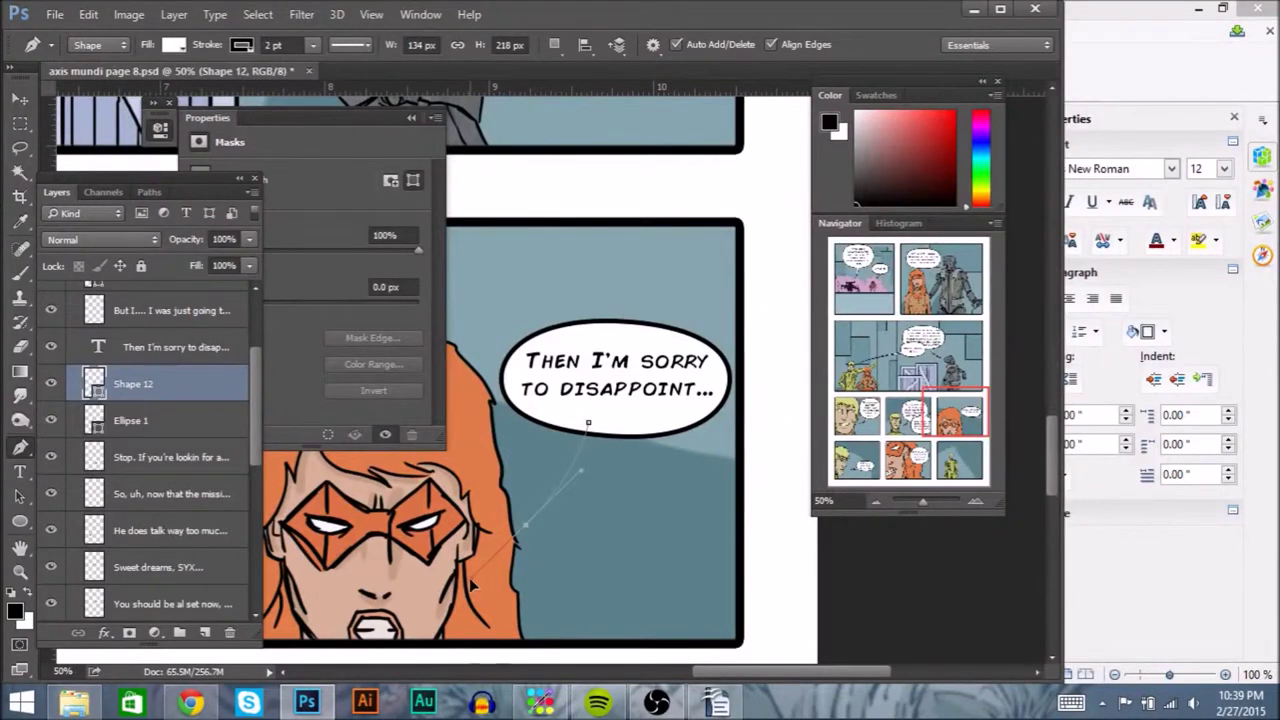
pyautogui.moveTo(611, 427); pyautogui.dragTo(558, 432)
pyautogui.keyDown('shift'); pyautogui.click(167, 420); pyautogui.keyUp('shift')
pyautogui.rightClick(167, 420)
pyautogui.click(220, 558)
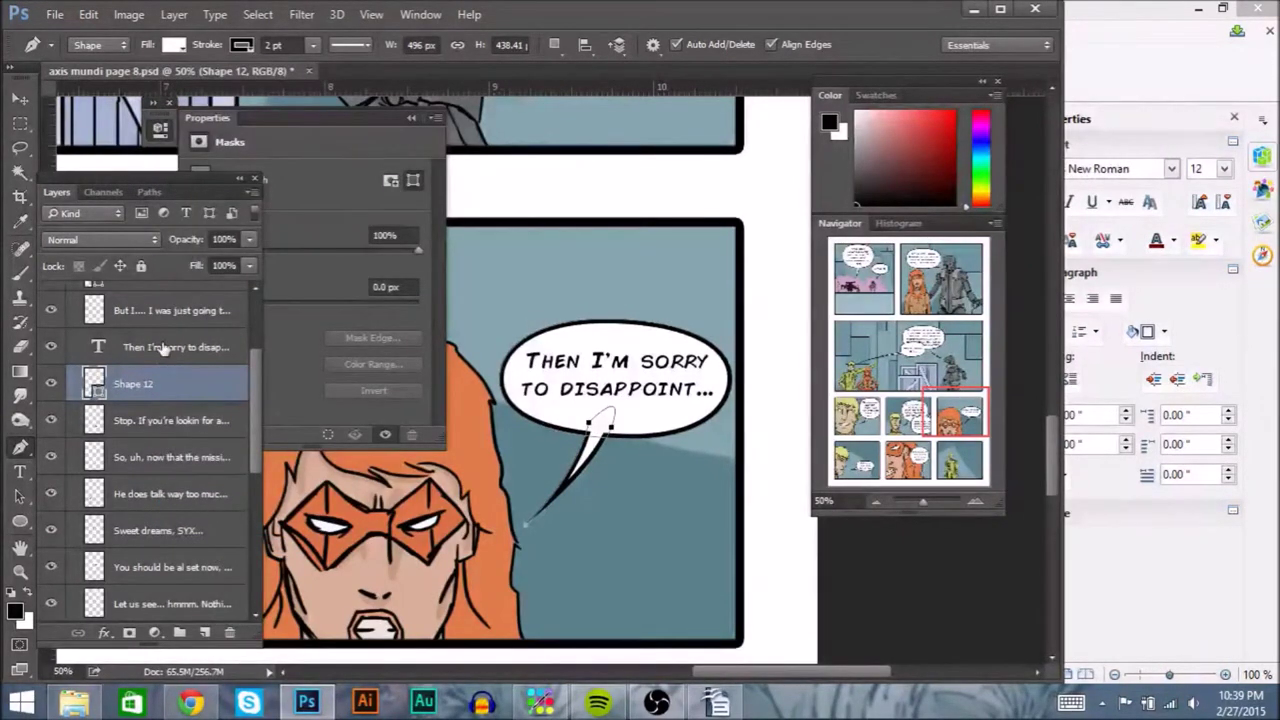
# Step: Merge the "Then I'm sorry to disappoint..." text layer with its balloon shape and select the "But I.... I was just going to..." layer
pyautogui.press('v')
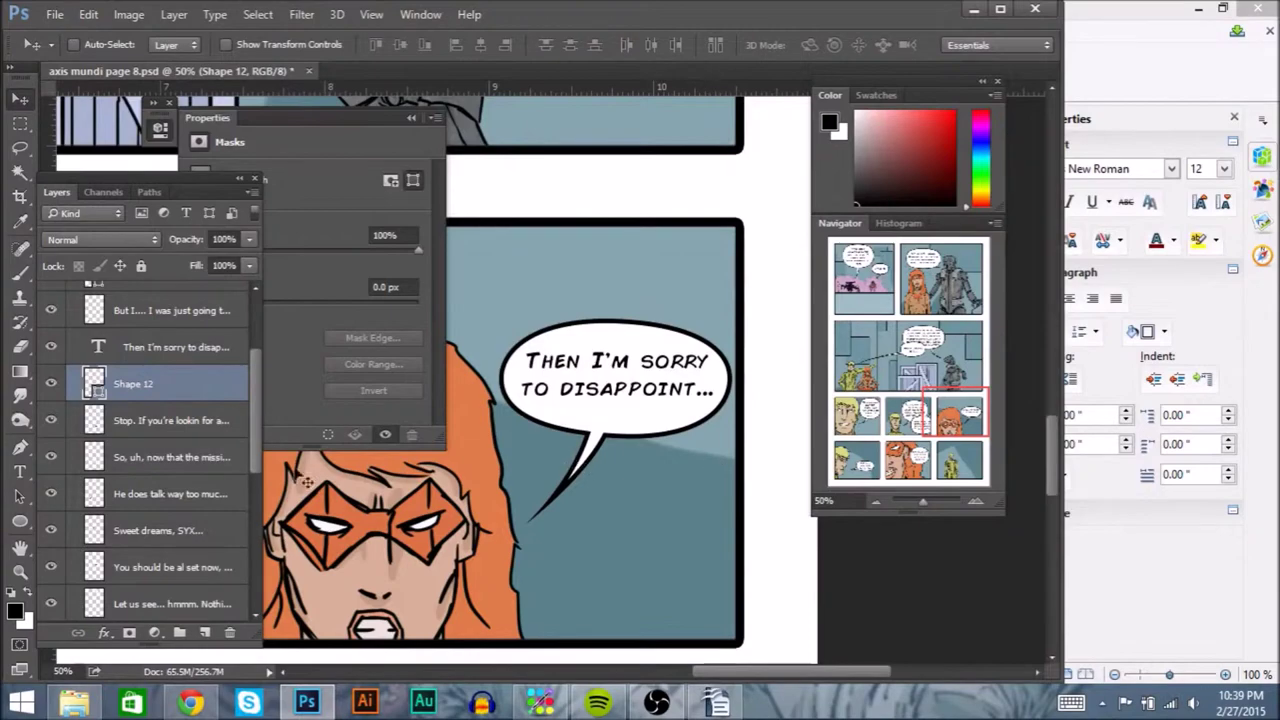
pyautogui.keyDown('shift'); pyautogui.click(150, 351); pyautogui.keyUp('shift')
pyautogui.rightClick(150, 351)
pyautogui.click(182, 545)
pyautogui.click(152, 315)
# Step: Add a new layer above Layer 7 and set up the Brush tool with a bright red foreground color
pyautogui.hotkey('ctrl', '-')
pyautogui.hotkey('ctrl', '-')
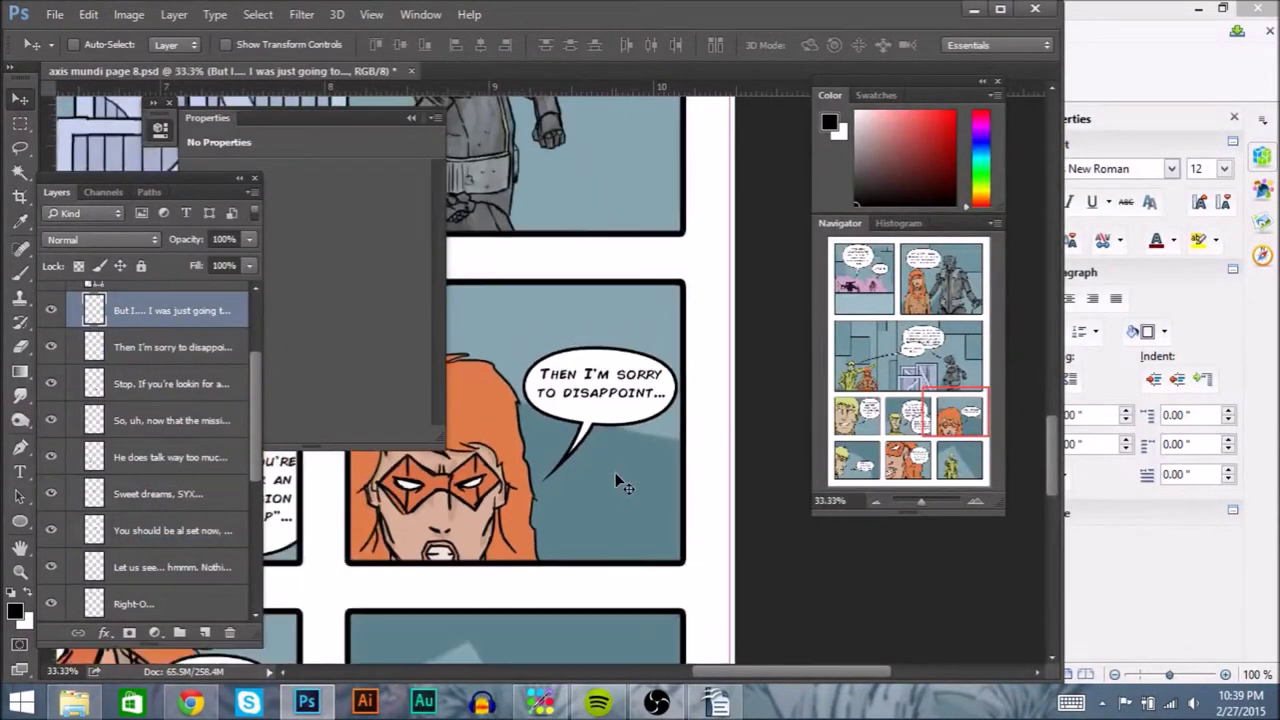
pyautogui.moveTo(514, 587); pyautogui.dragTo(737, 509)
pyautogui.moveTo(540, 624); pyautogui.dragTo(710, 495)
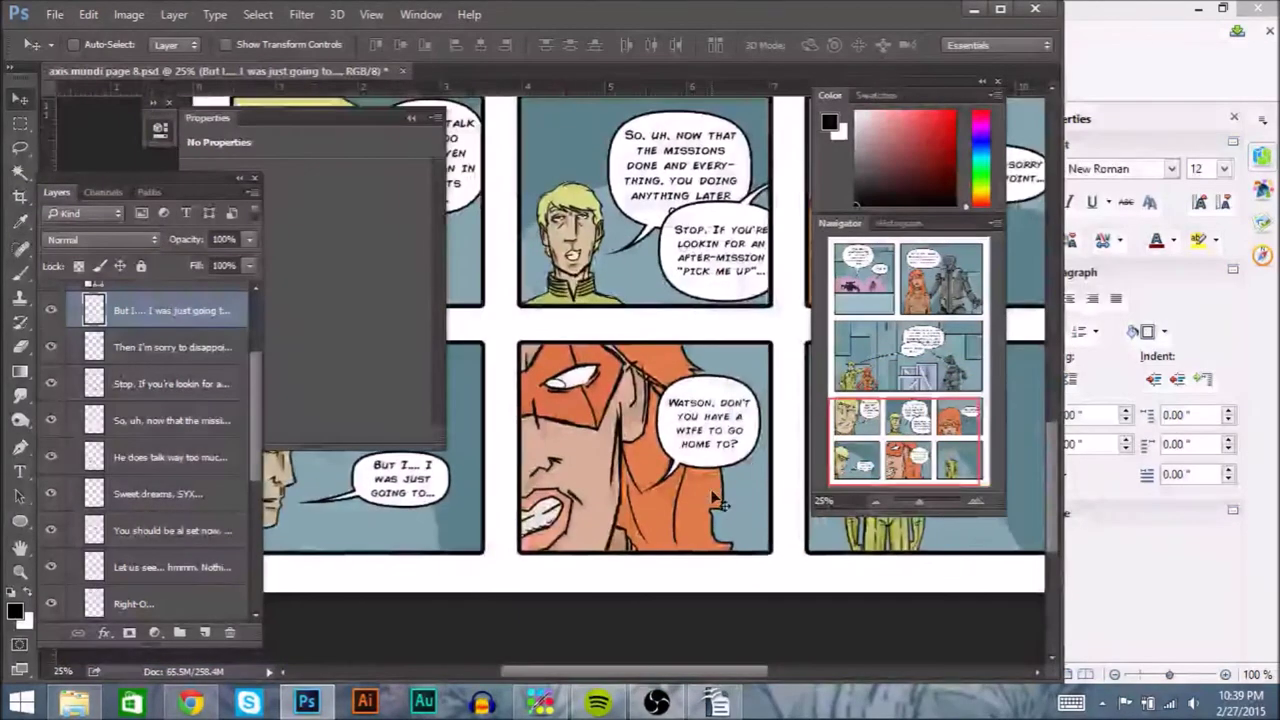
pyautogui.hotkey('ctrl', '-')
pyautogui.hotkey('ctrl', '-')
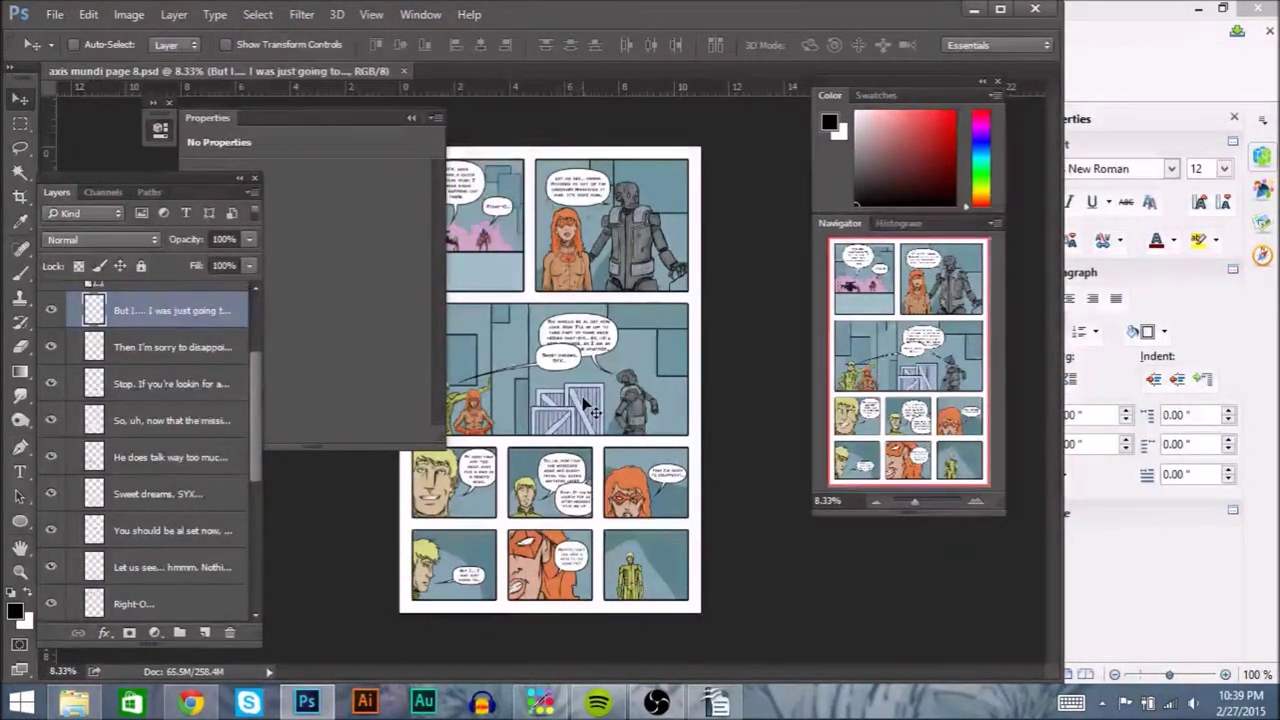
pyautogui.scroll(3, 255, 418)
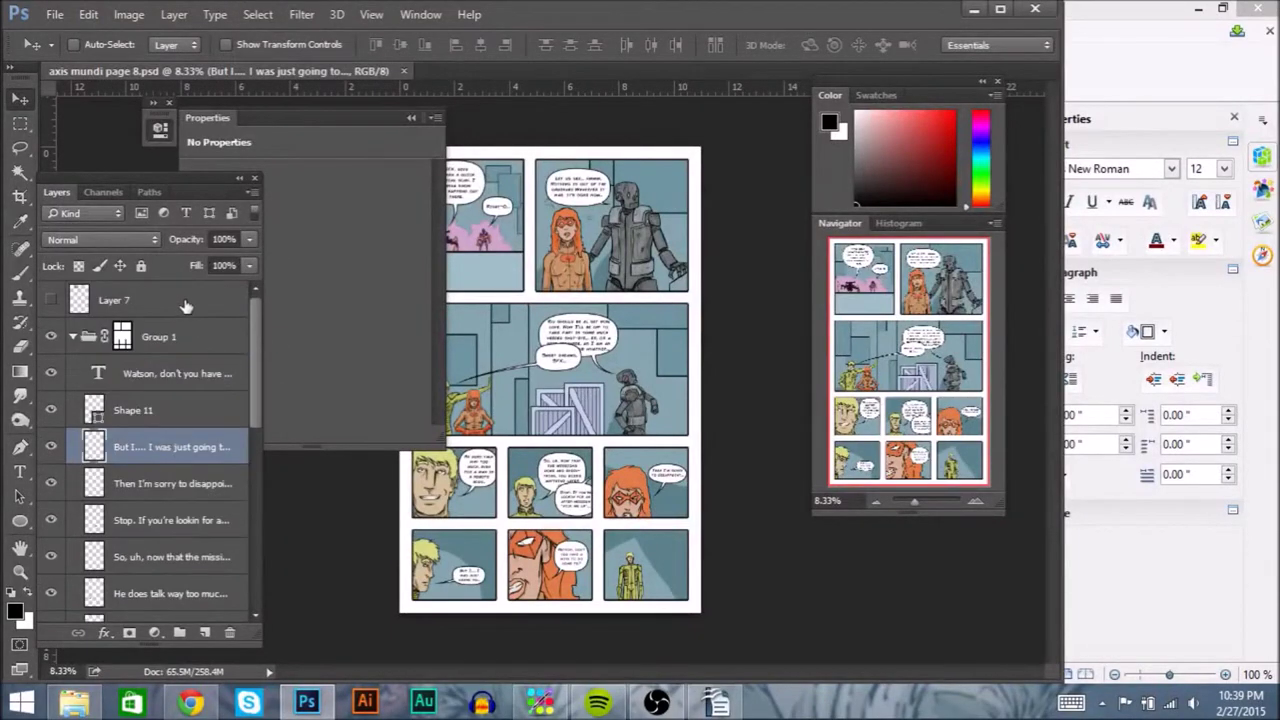
pyautogui.click(188, 308)
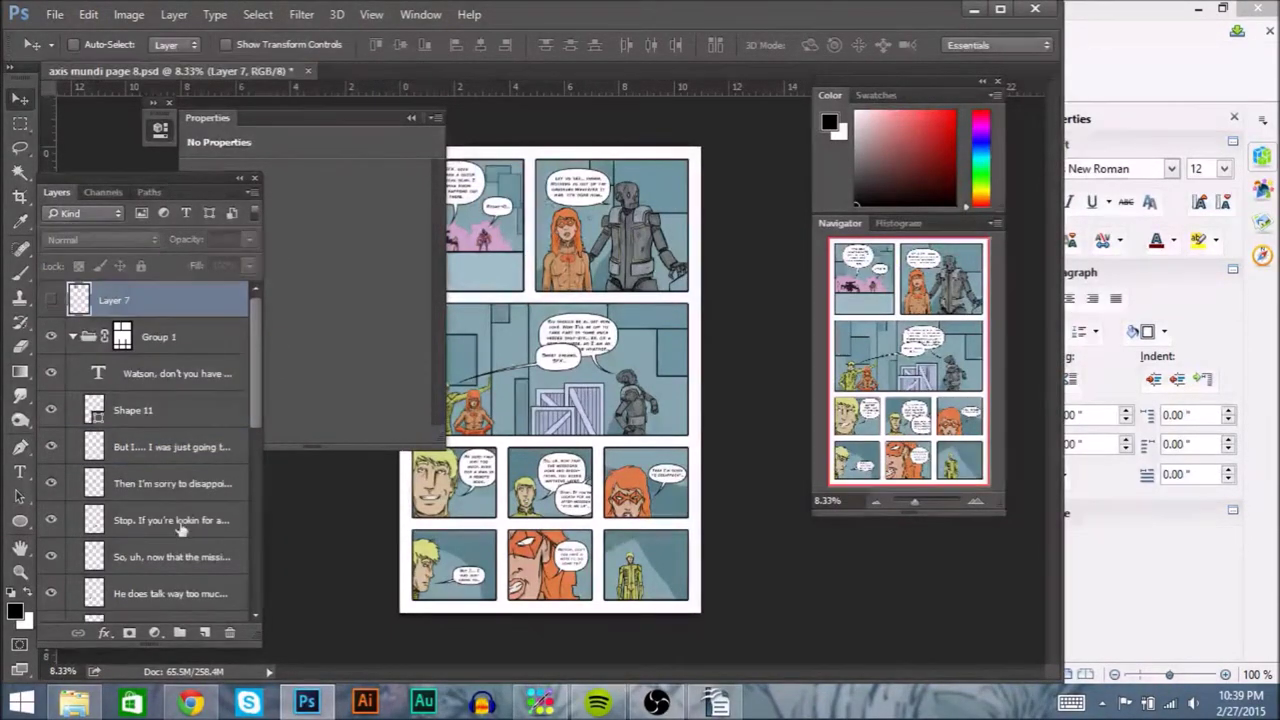
pyautogui.click(205, 630)
pyautogui.click(953, 112)
pyautogui.press('b')
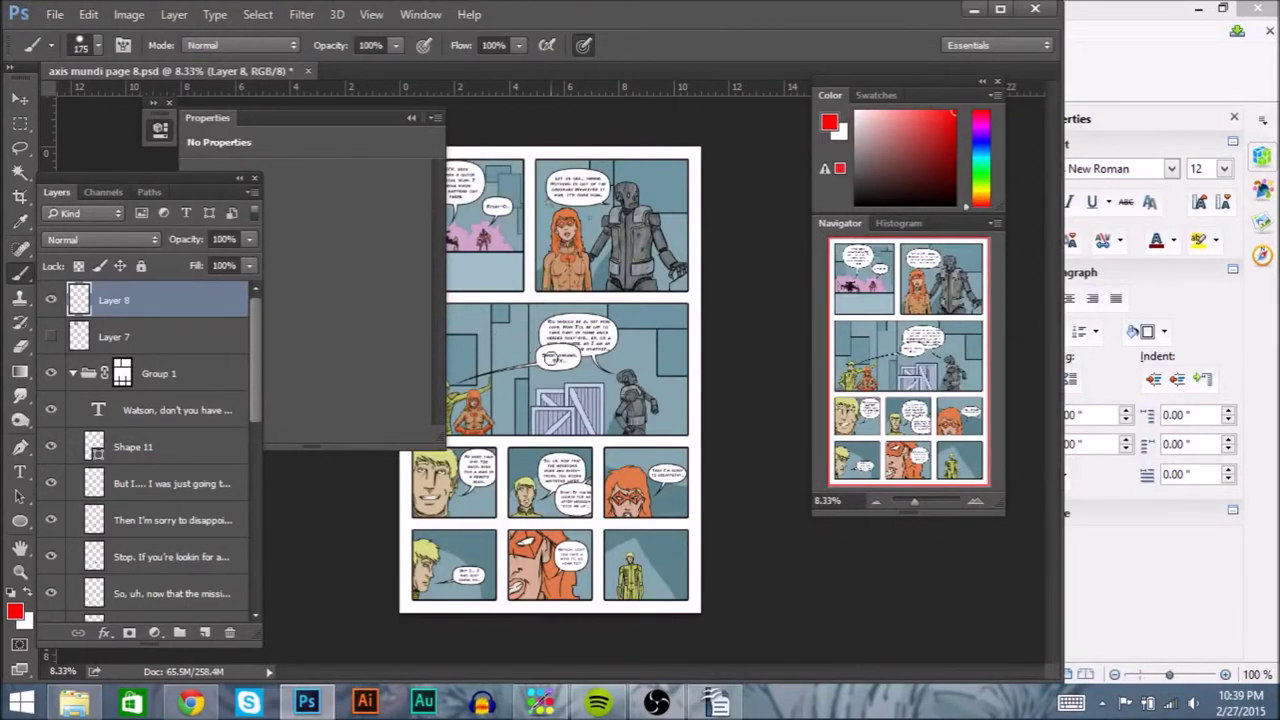
# Step: Hand-letter "Thanks For Watching!" in large red brush strokes diagonally across the middle of the comic page
pyautogui.hotkey('ctrl', '+')
pyautogui.moveTo(569, 365); pyautogui.dragTo(691, 369)
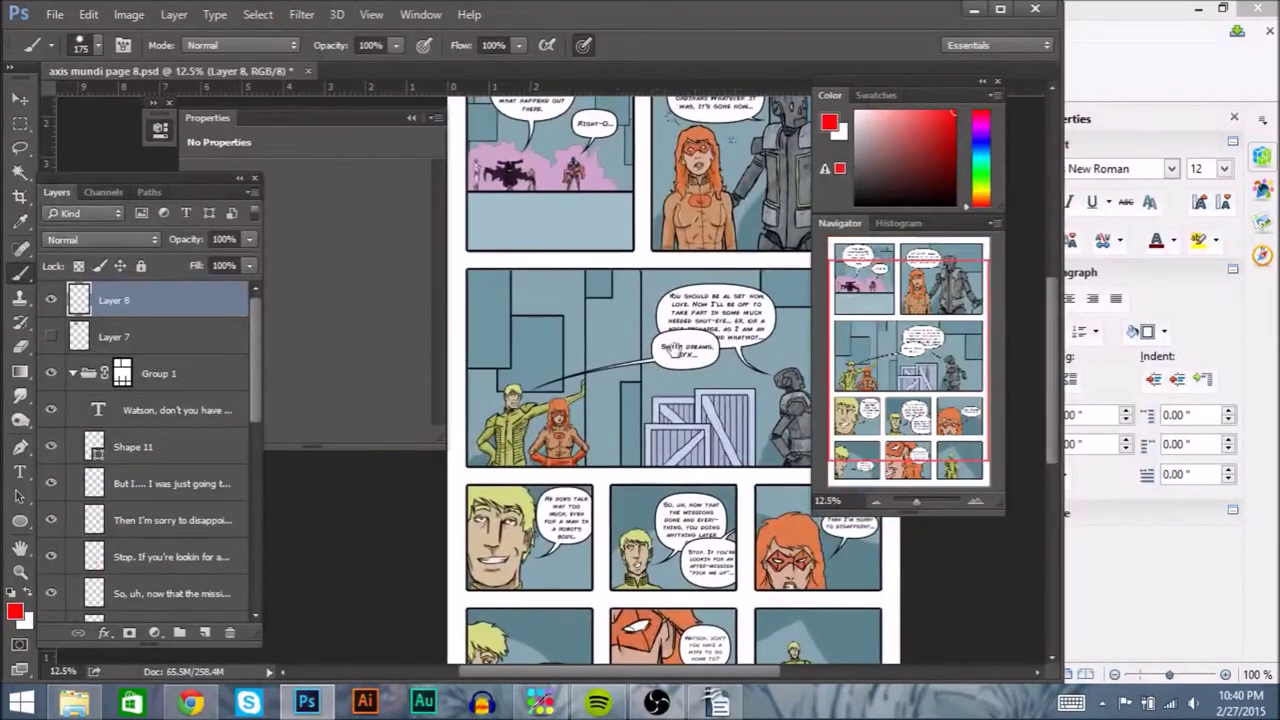
pyautogui.moveTo(468, 268)
pyautogui.mouseDown()
pyautogui.moveTo(527, 226)
pyautogui.moveTo(549, 267)
pyautogui.moveTo(586, 285)
pyautogui.moveTo(603, 278)
pyautogui.moveTo(631, 198)
pyautogui.moveTo(688, 282)
pyautogui.mouseUp()
pyautogui.moveTo(570, 350)
pyautogui.mouseDown()
pyautogui.moveTo(540, 410)
pyautogui.moveTo(620, 368)
pyautogui.moveTo(600, 530)
pyautogui.moveTo(657, 458)
pyautogui.moveTo(730, 455)
pyautogui.moveTo(800, 520)
pyautogui.mouseUp()
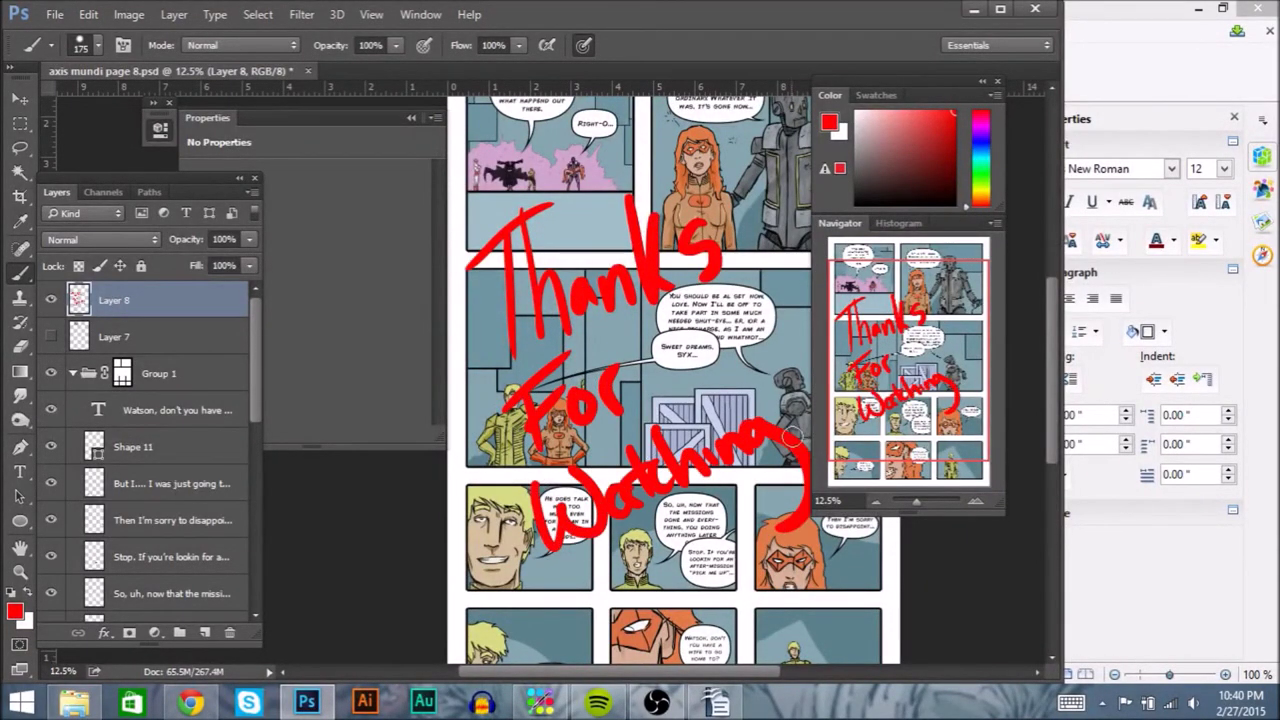
pyautogui.moveTo(795, 300); pyautogui.dragTo(790, 415)
# Step: Paint a red smiley face with two dot eyes and a curved mouth above the end of "Thanks"
pyautogui.click(691, 136)
pyautogui.click(738, 136)
pyautogui.moveTo(686, 176); pyautogui.dragTo(744, 172)
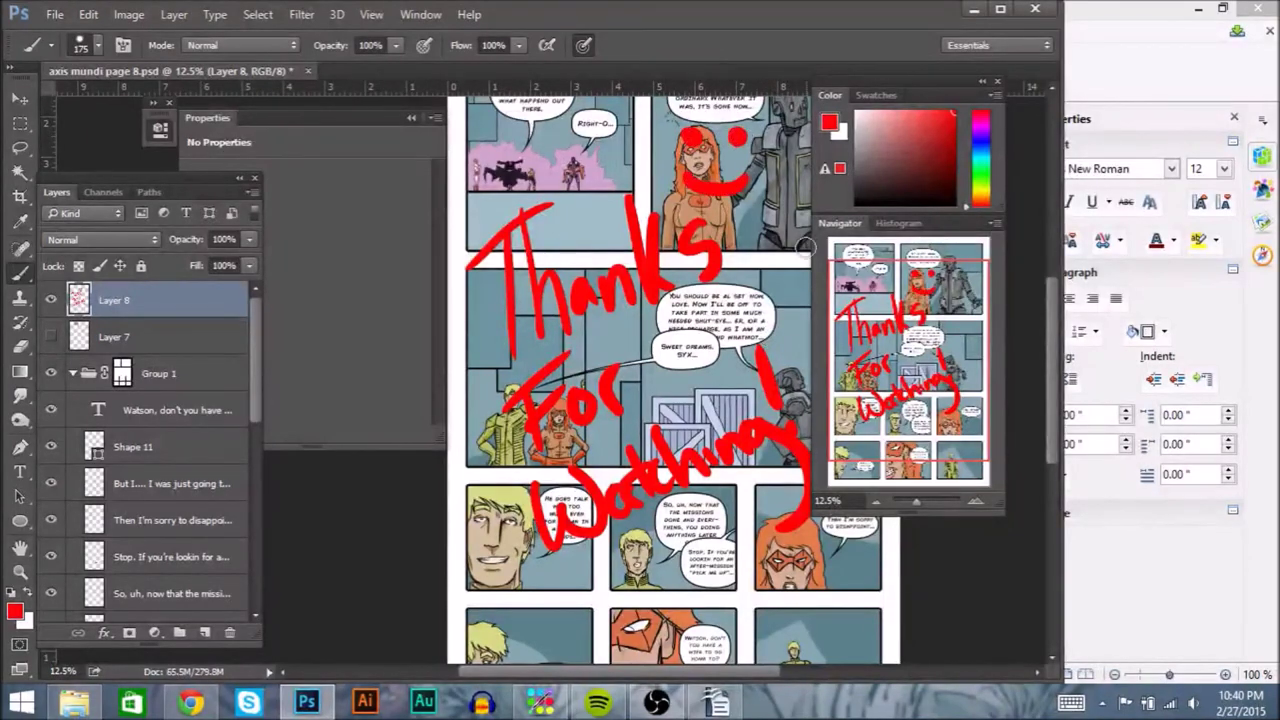